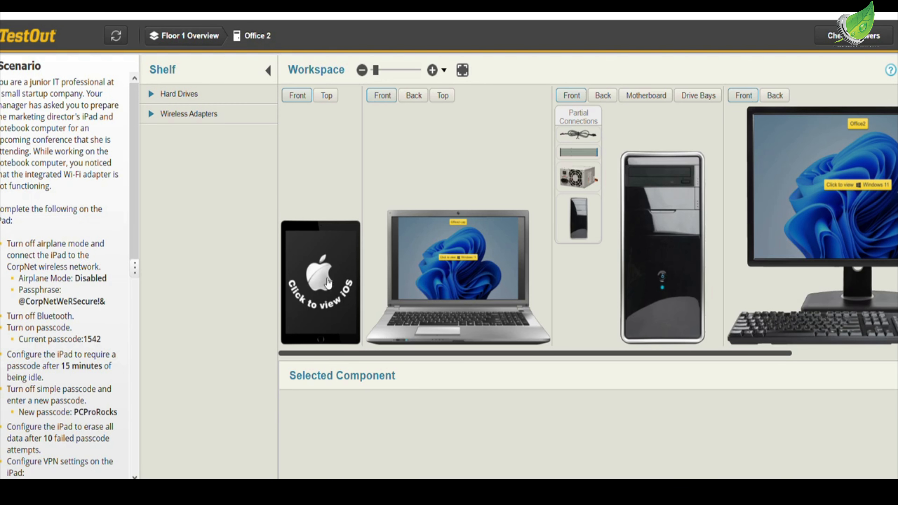
# - Open the settings of the iPad in Office 2 and turn off airplane mode
pyautogui.click(328, 283)
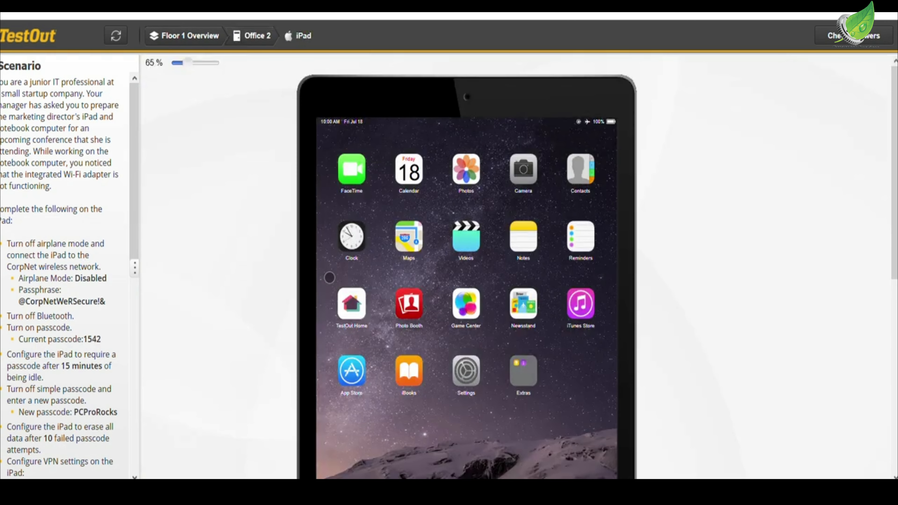
pyautogui.click(466, 370)
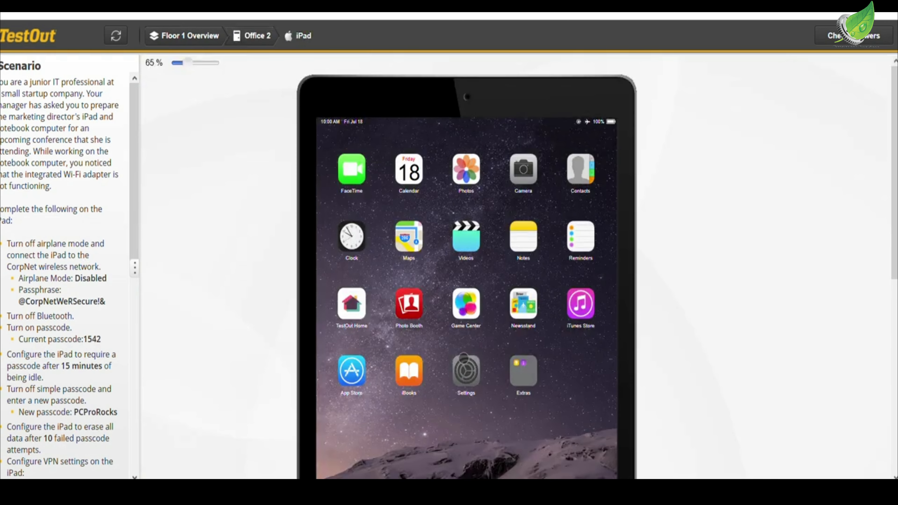
pyautogui.click(409, 220)
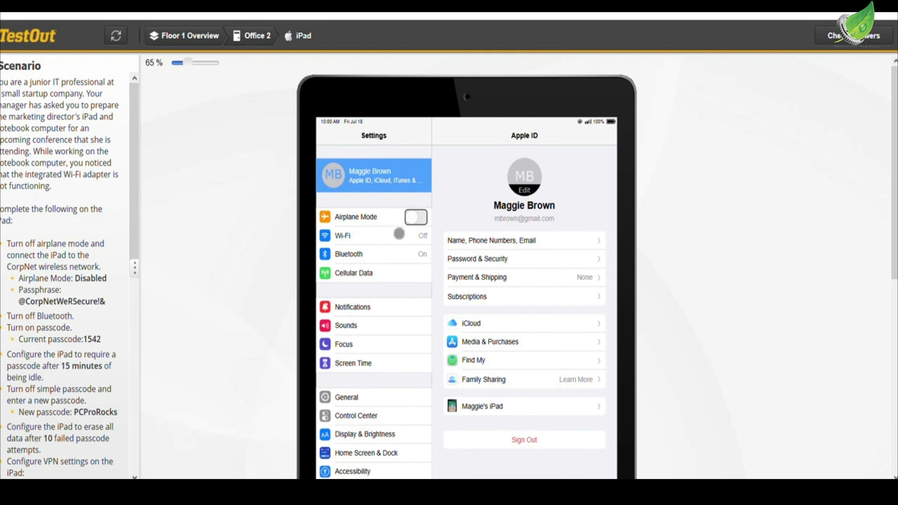
# - Turn on Wi-Fi on the iPad and join the CorpNet network with the passphrase given in the scenario
pyautogui.click(401, 235)
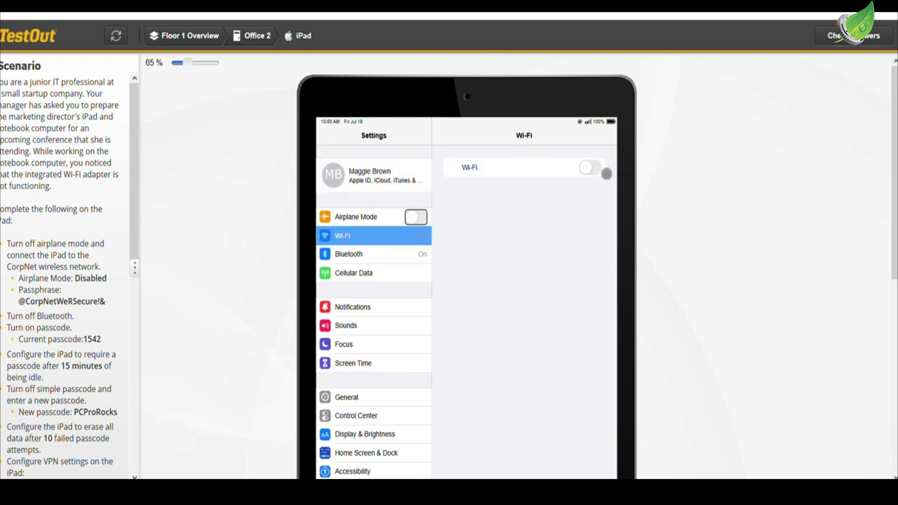
pyautogui.click(589, 168)
pyautogui.click(521, 208)
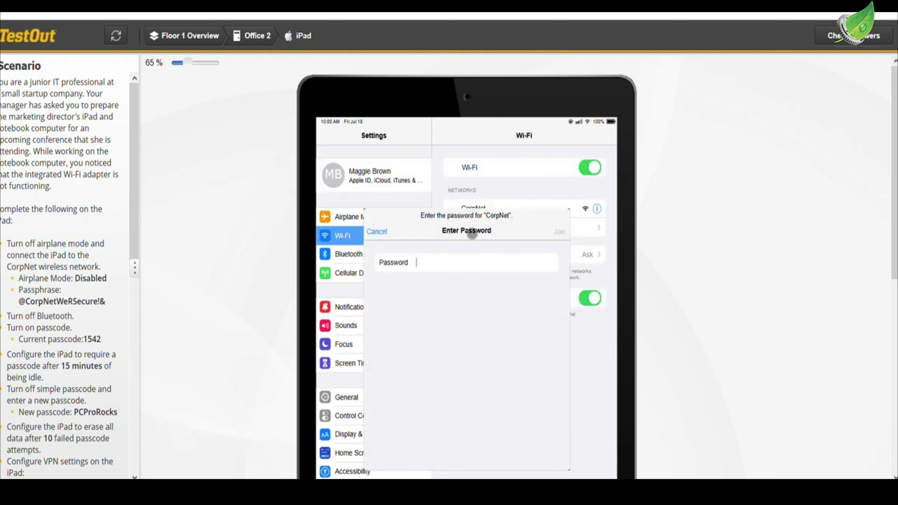
pyautogui.click(446, 263)
pyautogui.write('@CorpNetWeRSecure')
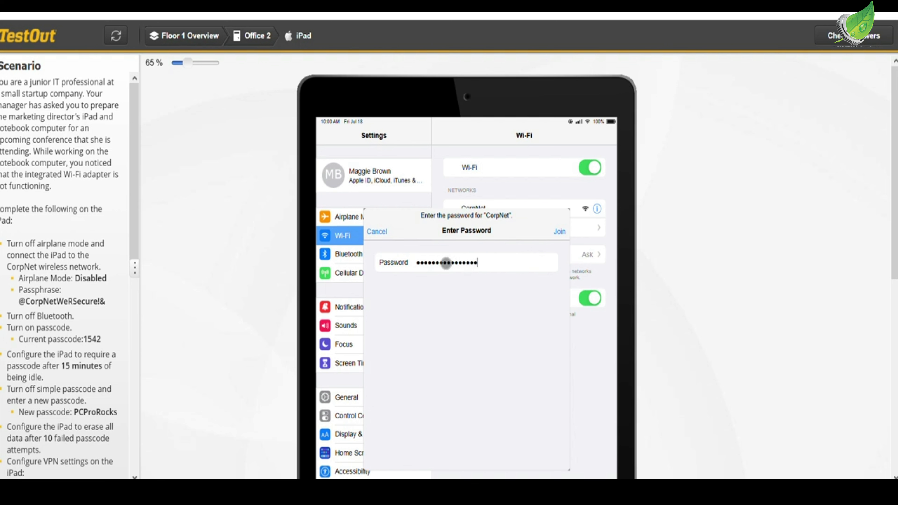
pyautogui.write('!&')
pyautogui.click(559, 232)
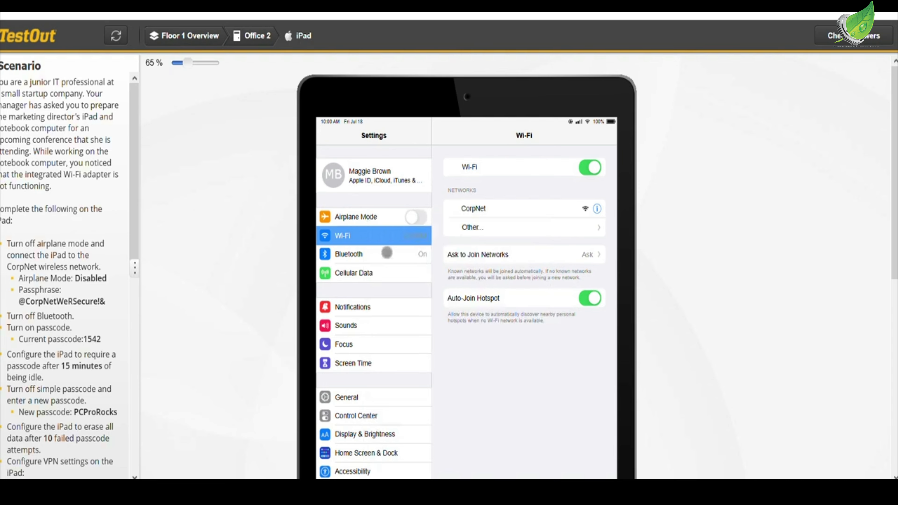
# - Turn off Bluetooth on the iPad
pyautogui.click(391, 254)
pyautogui.click(582, 164)
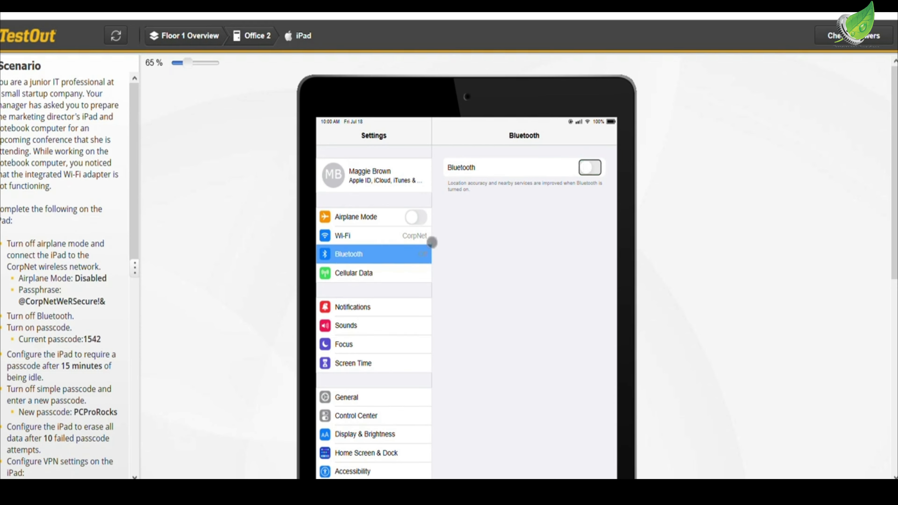
# - Turn on the iPad passcode, entering and re-entering the four-digit passcode given in the scenario
pyautogui.scroll(-2, 46, 315)
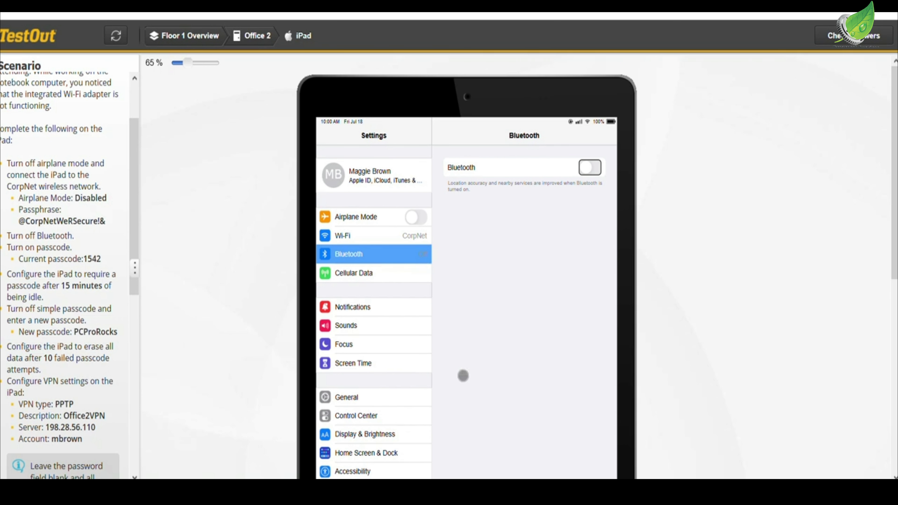
pyautogui.scroll(-5, 463, 375)
pyautogui.scroll(-3, 403, 345)
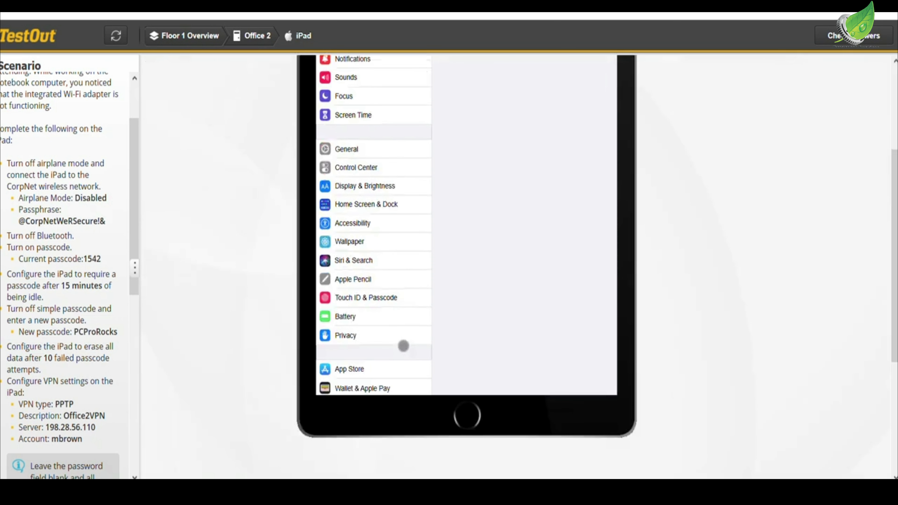
pyautogui.scroll(-2, 404, 346)
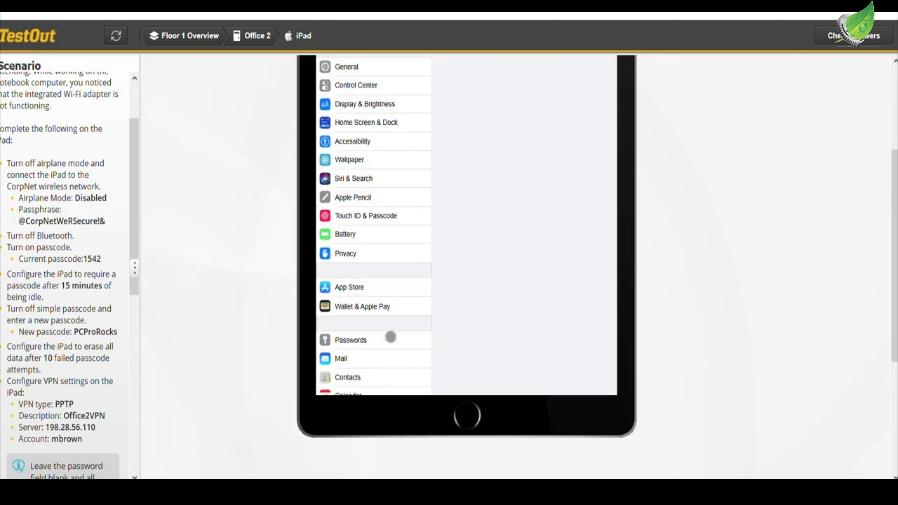
pyautogui.click(375, 221)
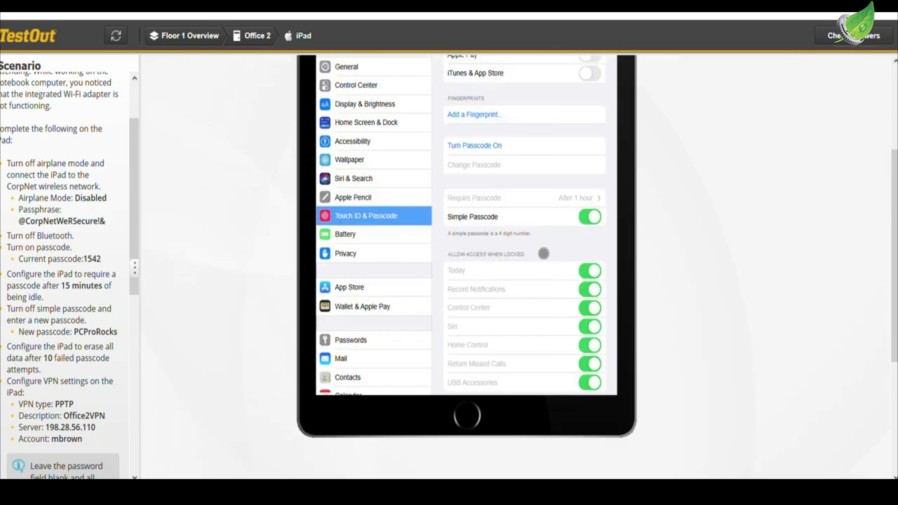
pyautogui.scroll(1, 544, 253)
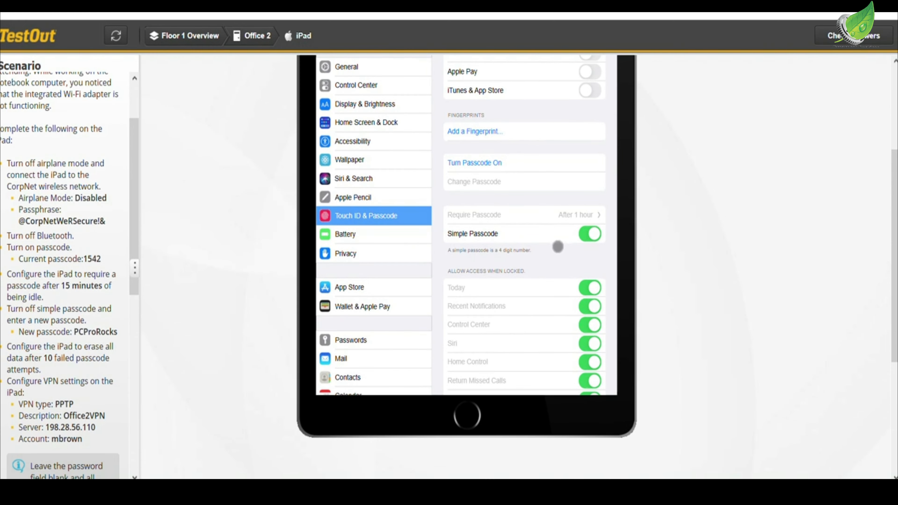
pyautogui.click(514, 163)
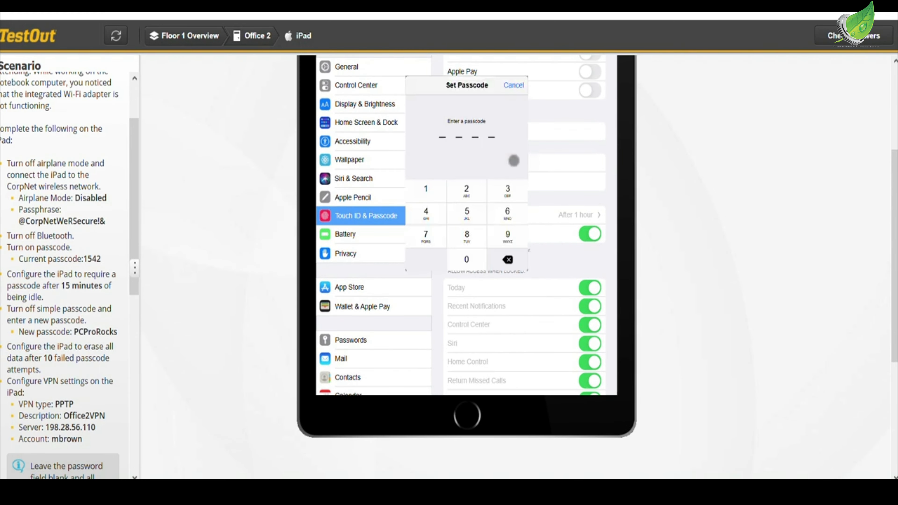
pyautogui.click(427, 192)
pyautogui.click(458, 211)
pyautogui.click(438, 215)
pyautogui.click(459, 194)
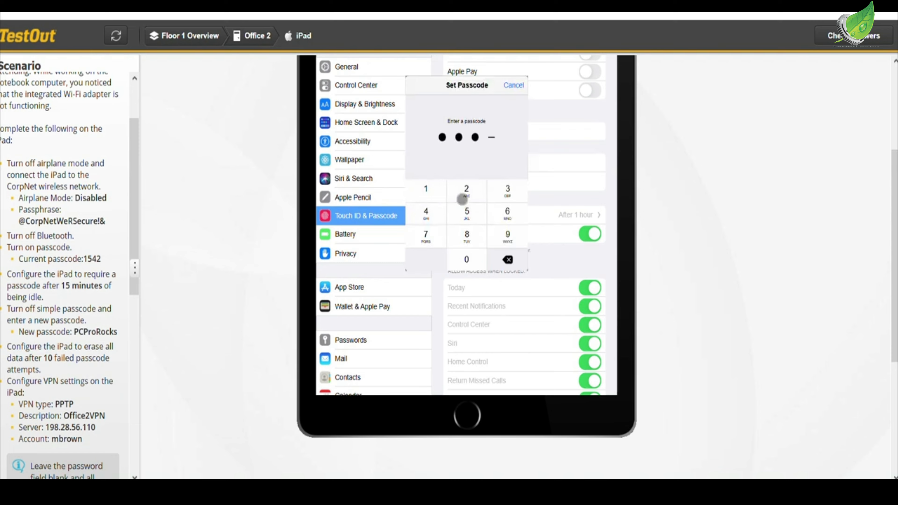
pyautogui.click(435, 191)
pyautogui.click(466, 209)
pyautogui.click(426, 212)
pyautogui.click(460, 192)
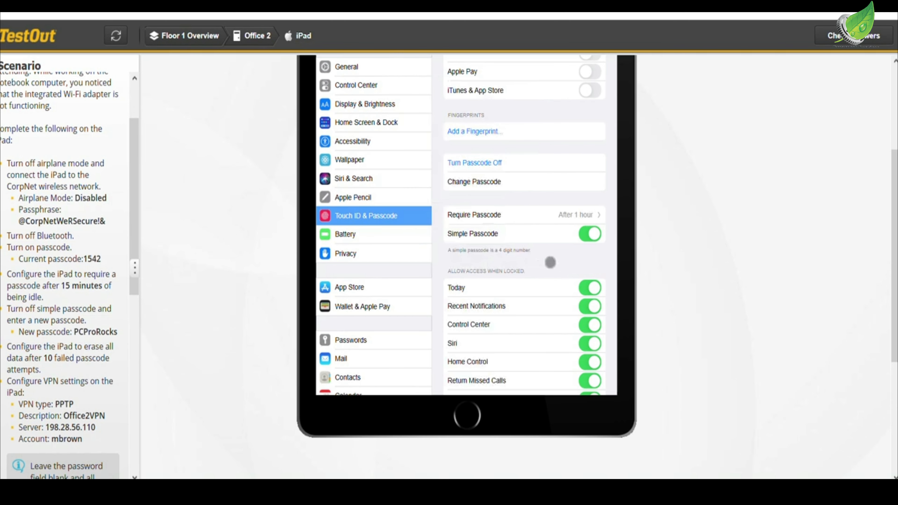
# - Set the iPad to require the passcode after 15 minutes and return to the passcode settings
pyautogui.click(542, 219)
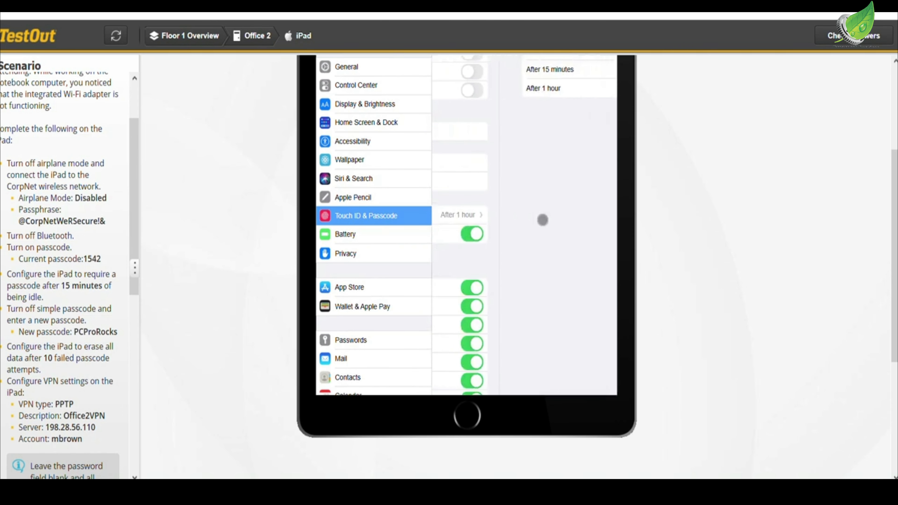
pyautogui.scroll(5, 543, 219)
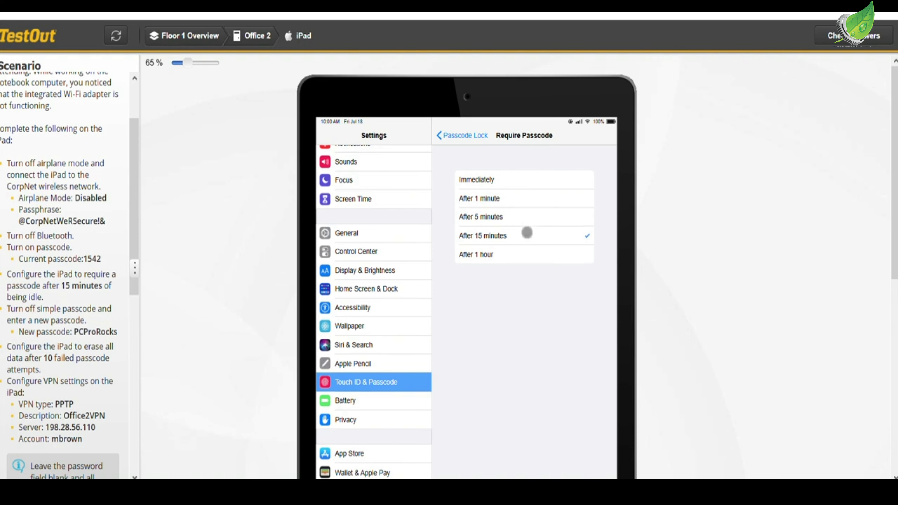
pyautogui.click(459, 139)
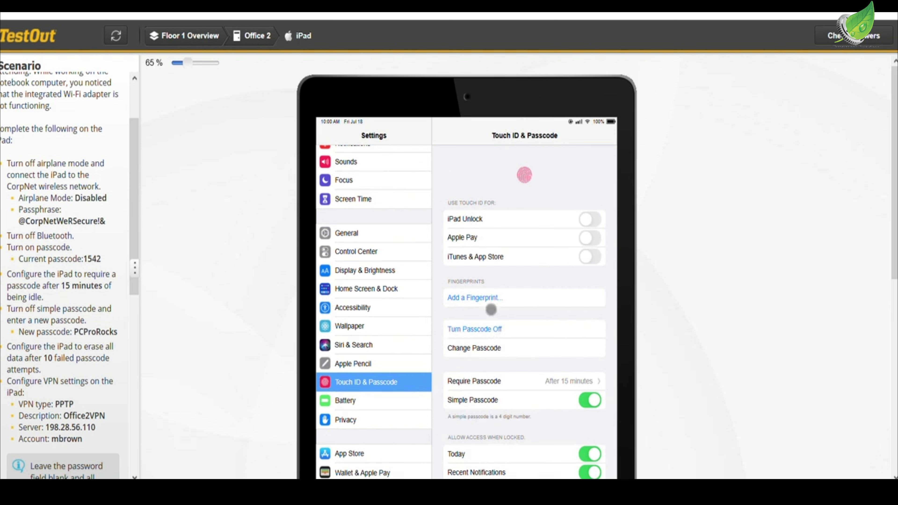
# - Turn off Simple Passcode, enter the old passcode, and set and re-enter the new passcode from the scenario
pyautogui.click(594, 401)
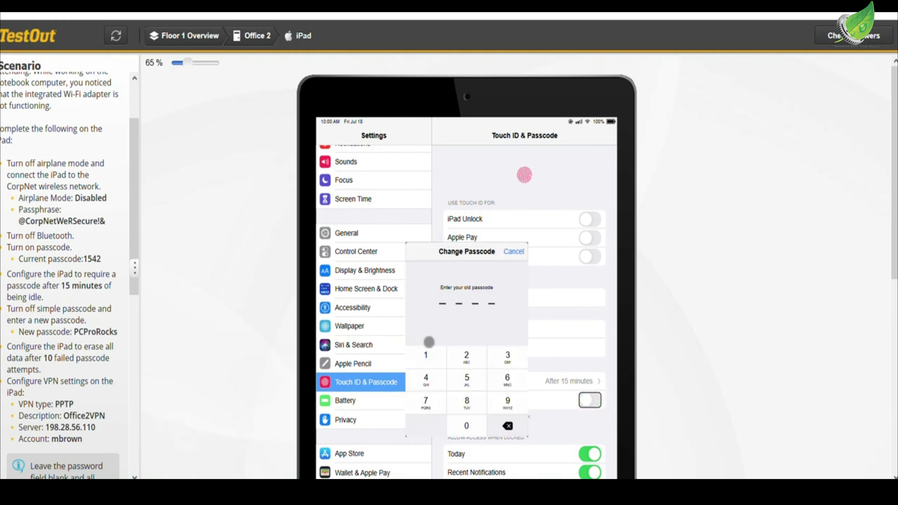
pyautogui.click(427, 352)
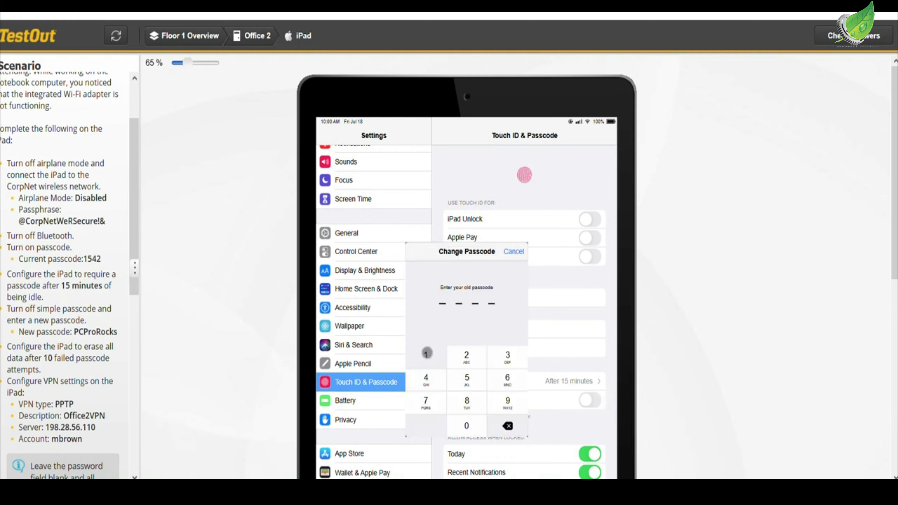
pyautogui.click(456, 377)
pyautogui.click(443, 378)
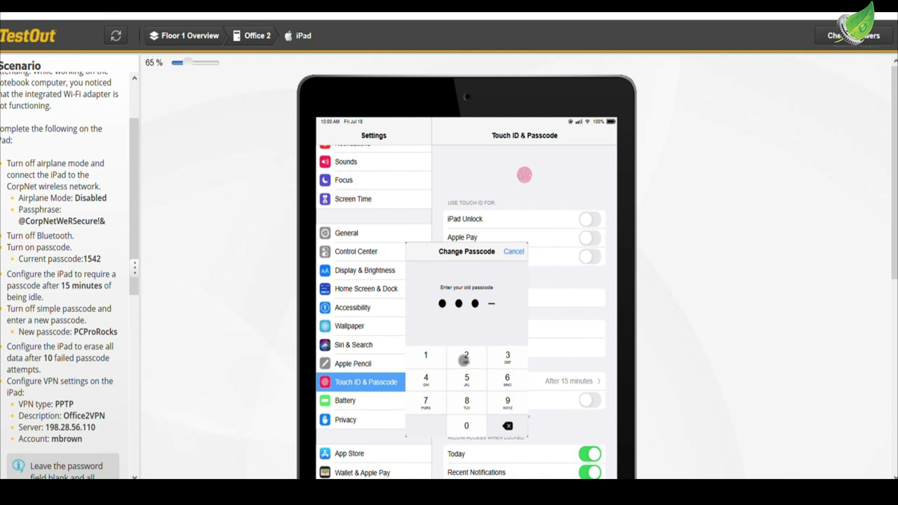
pyautogui.click(464, 359)
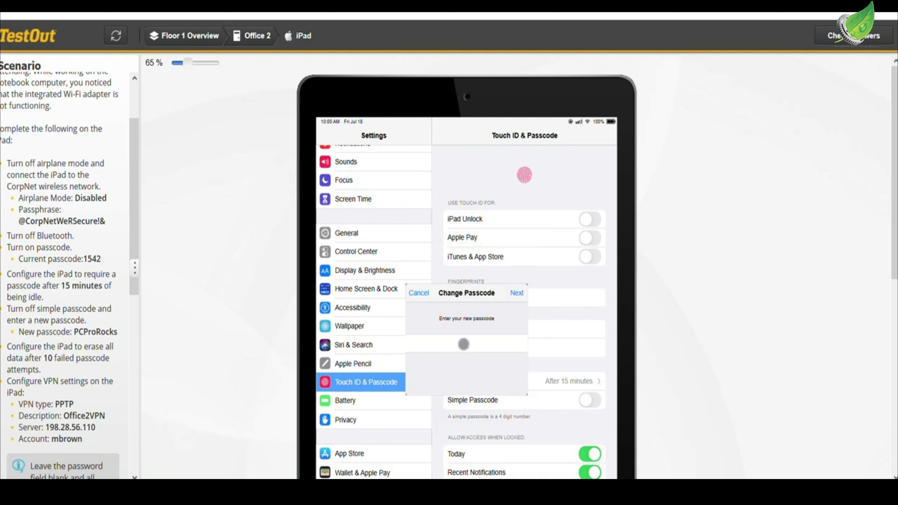
pyautogui.write('PCProRocks')
pyautogui.press('Return')
pyautogui.write('PCProRocks')
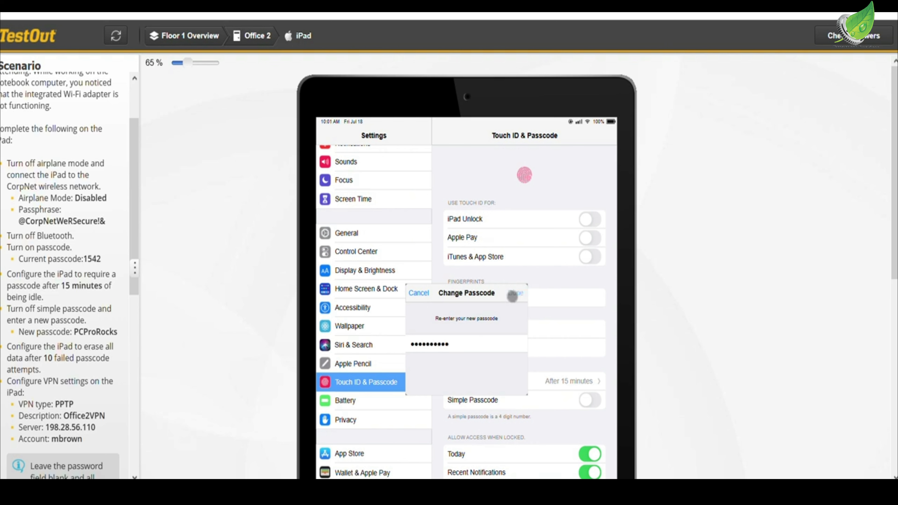
pyautogui.click(512, 296)
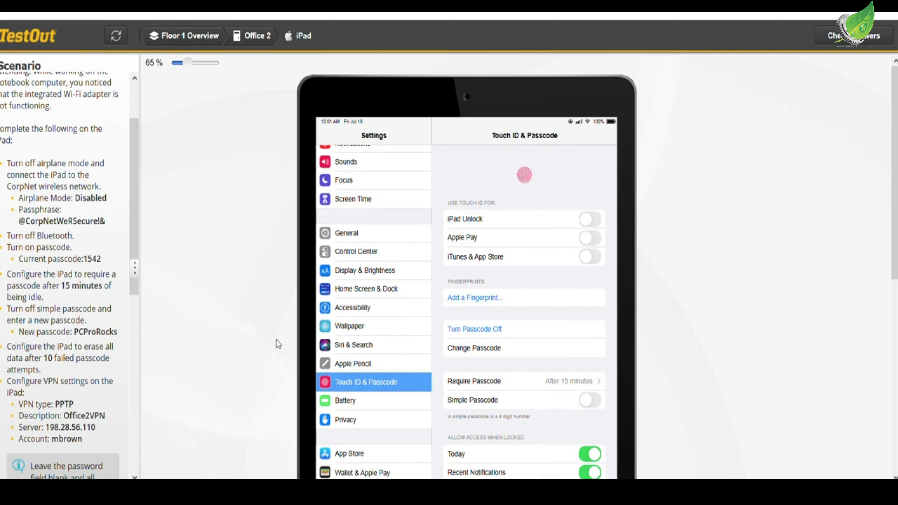
pyautogui.click(593, 348)
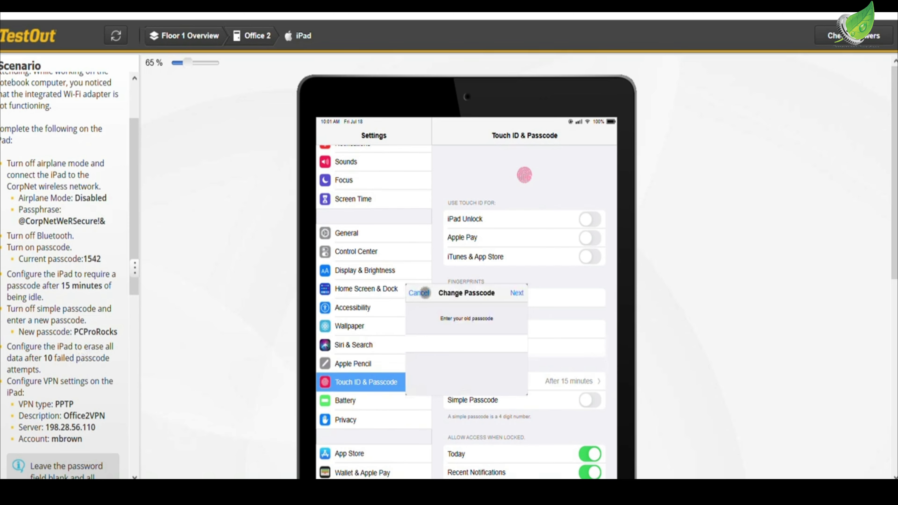
pyautogui.click(424, 293)
# - Enable Erase Data so the iPad is erased after 10 failed passcode attempts
pyautogui.scroll(-5, 640, 329)
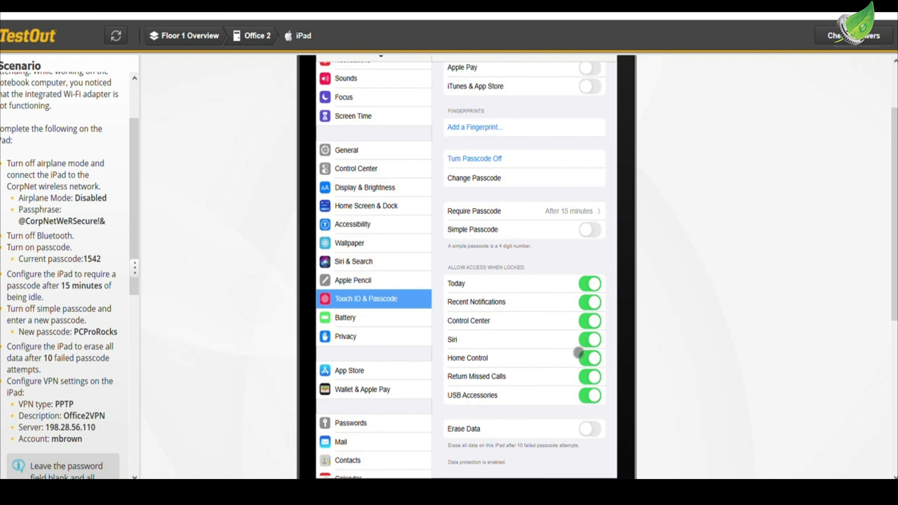
pyautogui.click(590, 428)
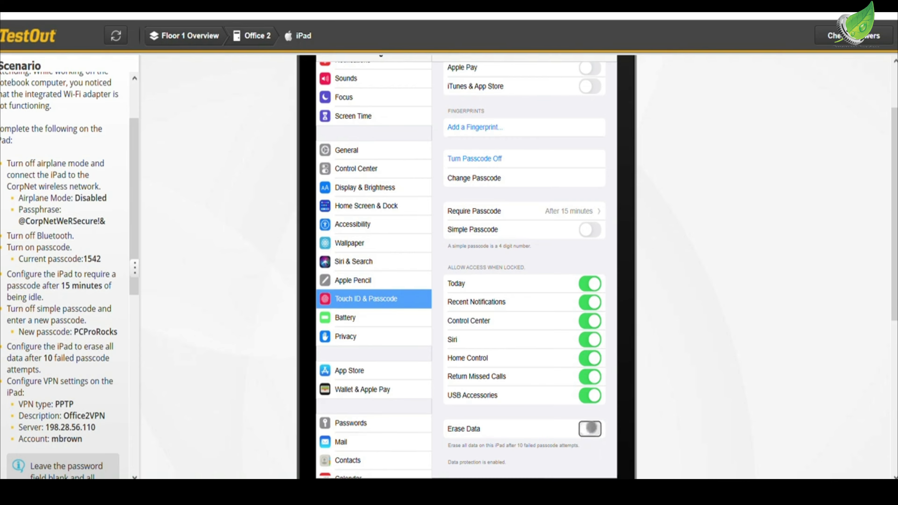
pyautogui.click(450, 272)
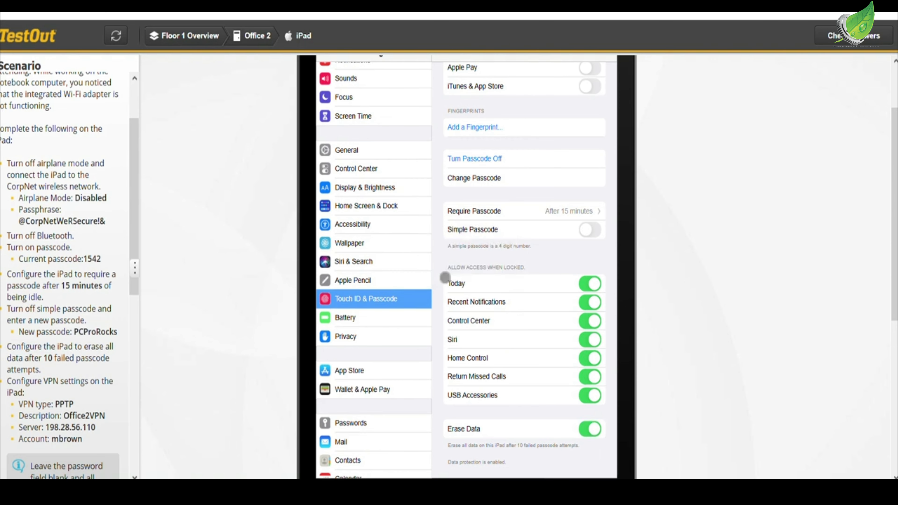
# - Turn on VPN in the iPad's general settings and set the new configuration's type to PPTP
pyautogui.scroll(2, 529, 330)
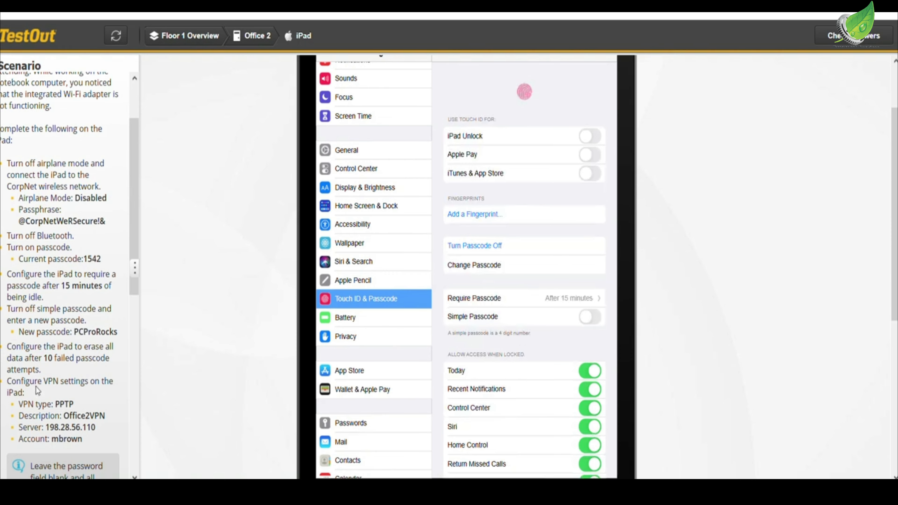
pyautogui.scroll(-2, 43, 383)
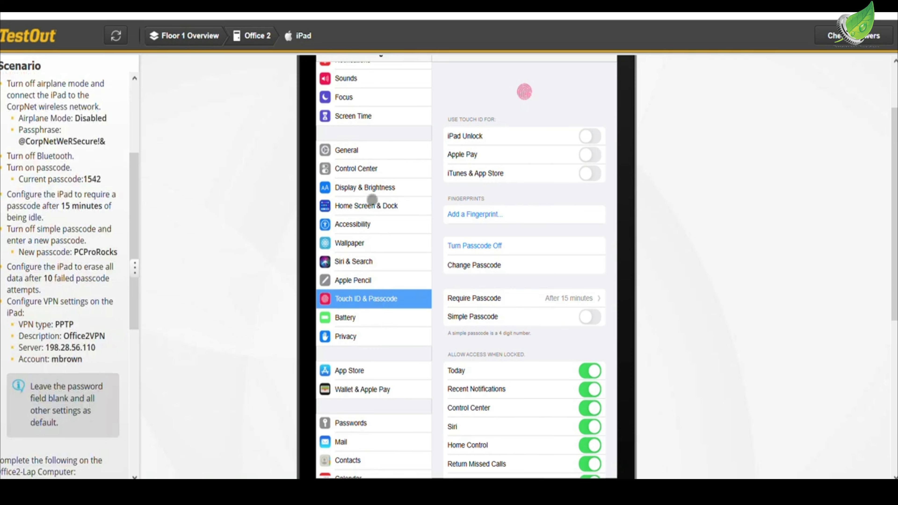
pyautogui.click(370, 154)
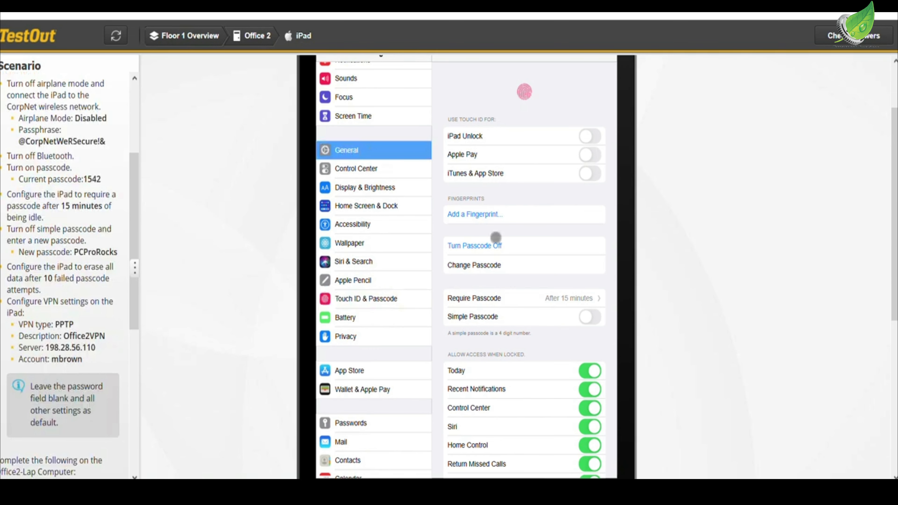
pyautogui.click(501, 436)
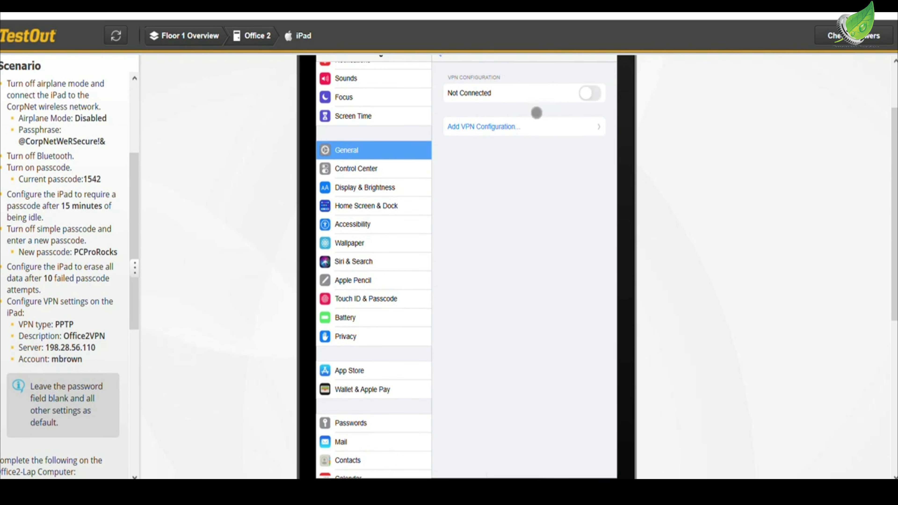
pyautogui.scroll(3, 527, 143)
pyautogui.click(589, 176)
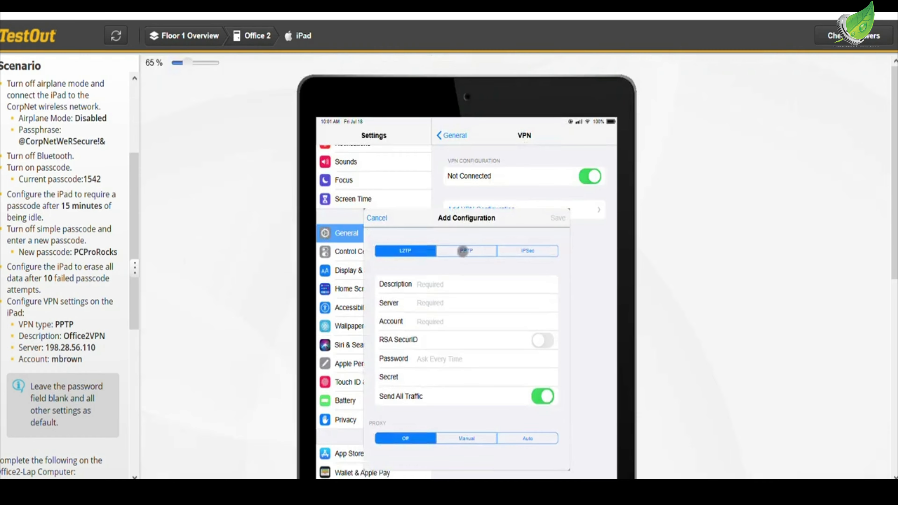
pyautogui.click(465, 251)
# - Enter Office2VPN as the VPN configuration's description and 198.28.56.110 as its server
pyautogui.click(442, 284)
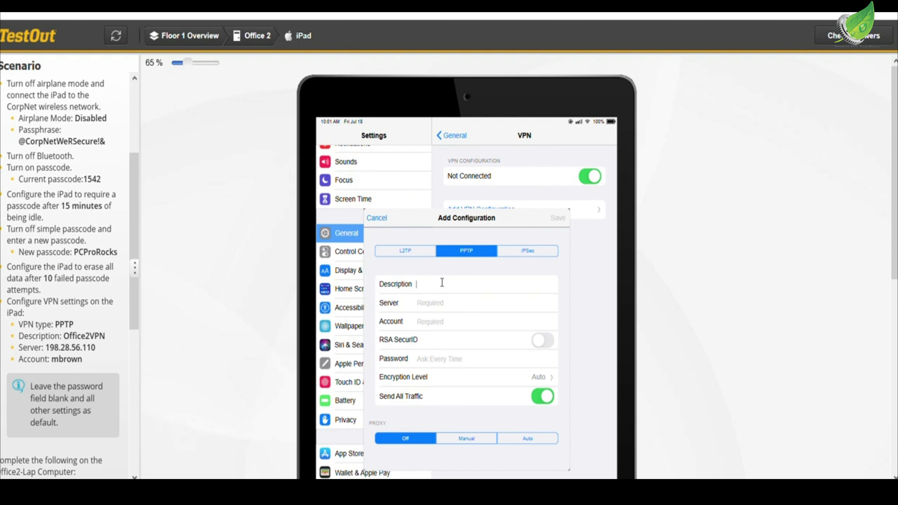
pyautogui.write('Office')
pyautogui.write('2VPN')
pyautogui.click(437, 302)
pyautogui.write('198.28.56.110')
# - Enter the scenario's account name for the VPN, save the configuration, and dismiss the connection message
pyautogui.click(433, 320)
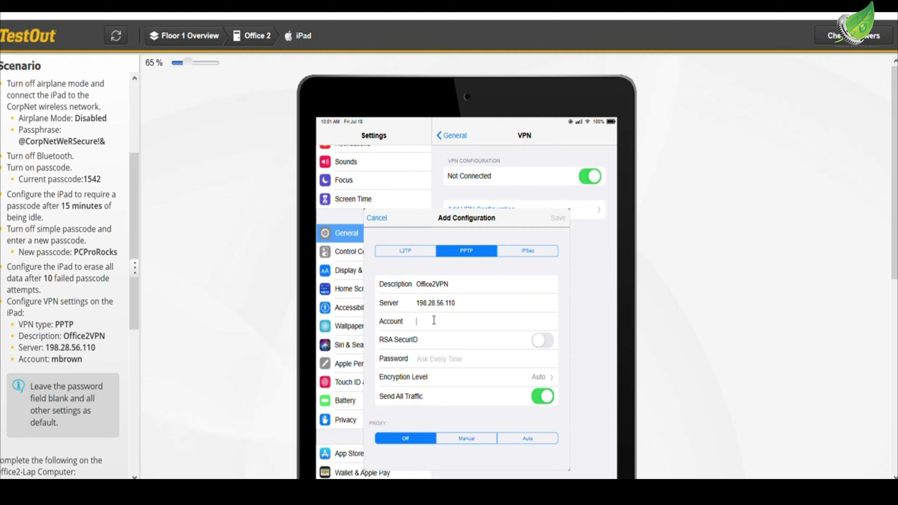
pyautogui.click(558, 218)
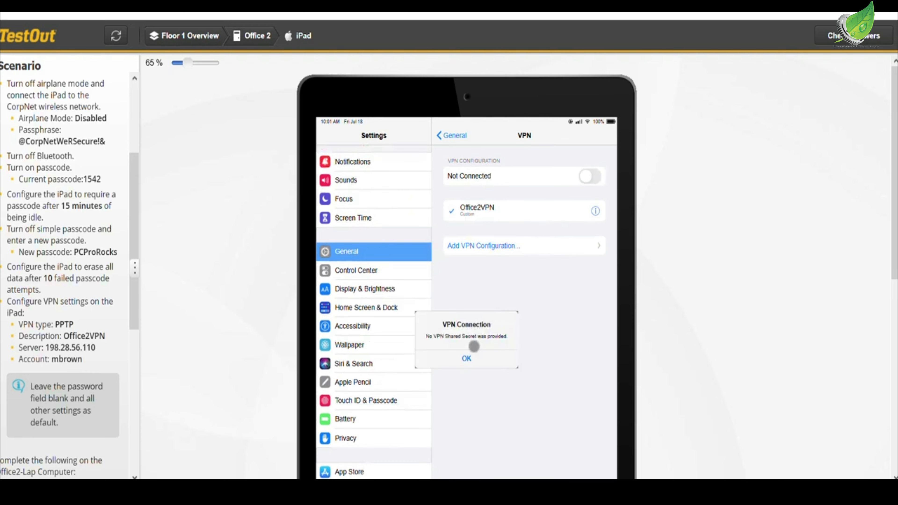
pyautogui.click(471, 356)
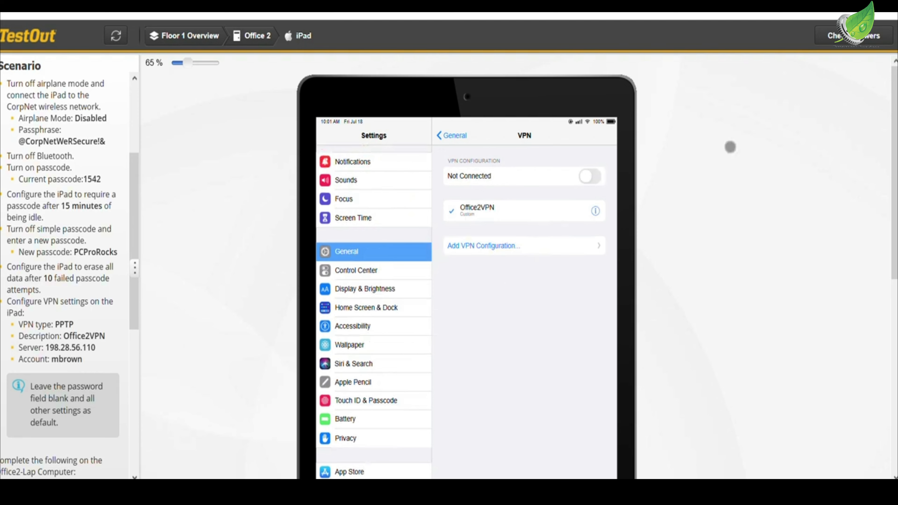
# - Check the lab's task summary for completed and remaining required actions, and return to the lab without scoring it
pyautogui.click(827, 35)
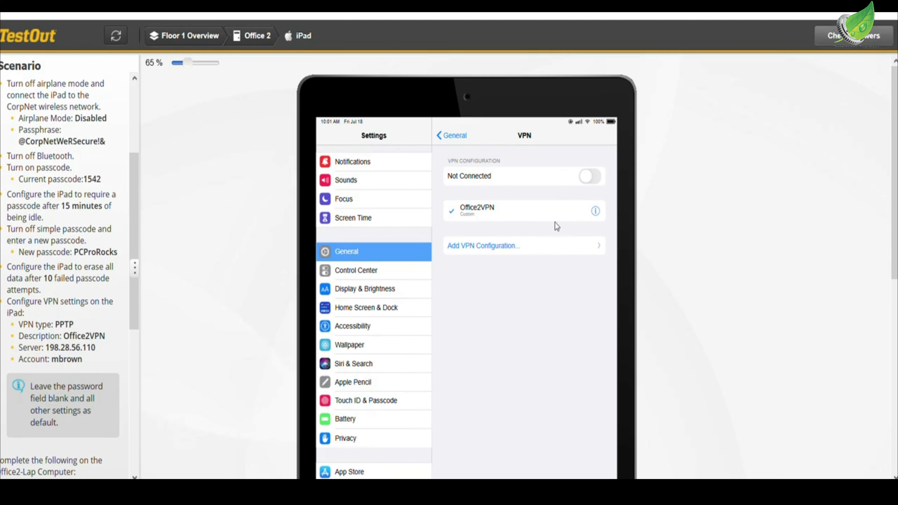
pyautogui.scroll(-2, 380, 243)
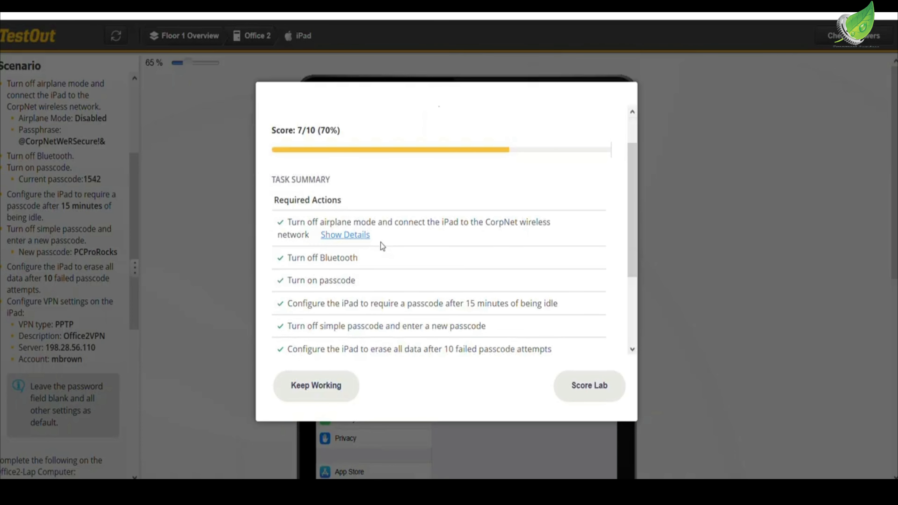
pyautogui.scroll(-1, 379, 244)
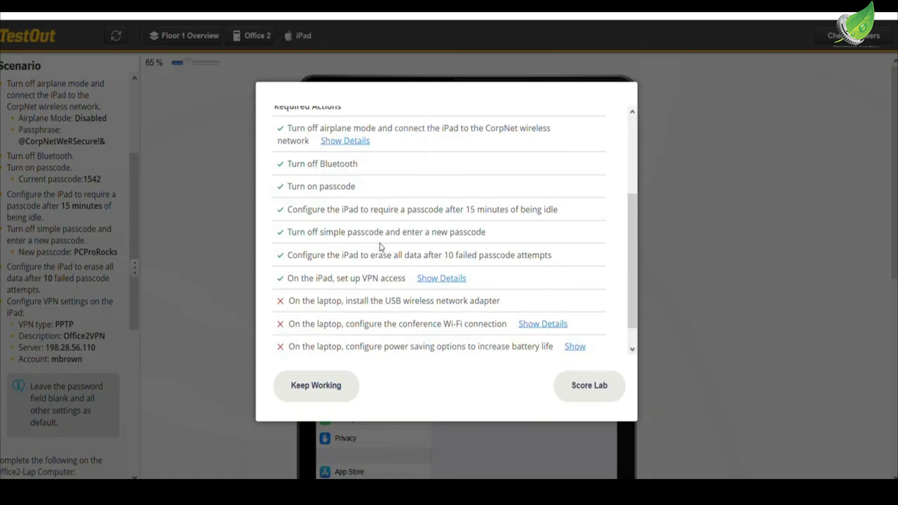
pyautogui.scroll(-1, 375, 246)
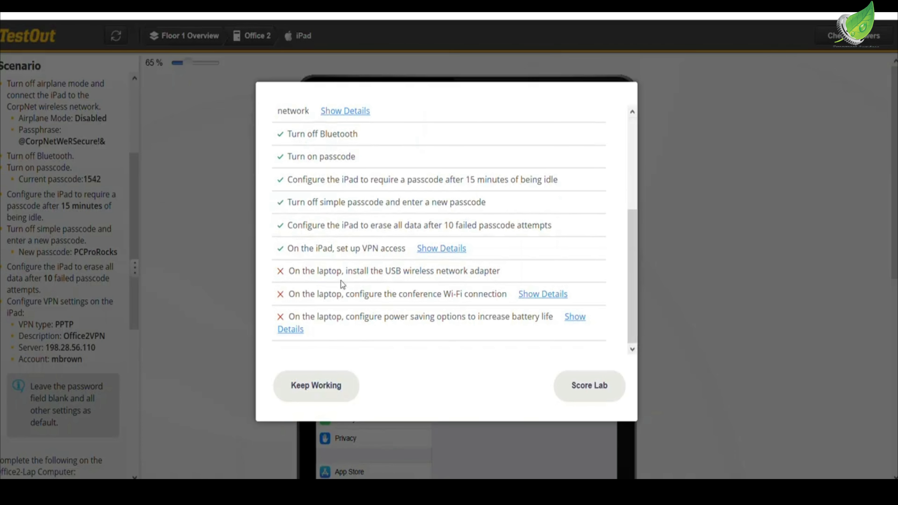
pyautogui.click(314, 388)
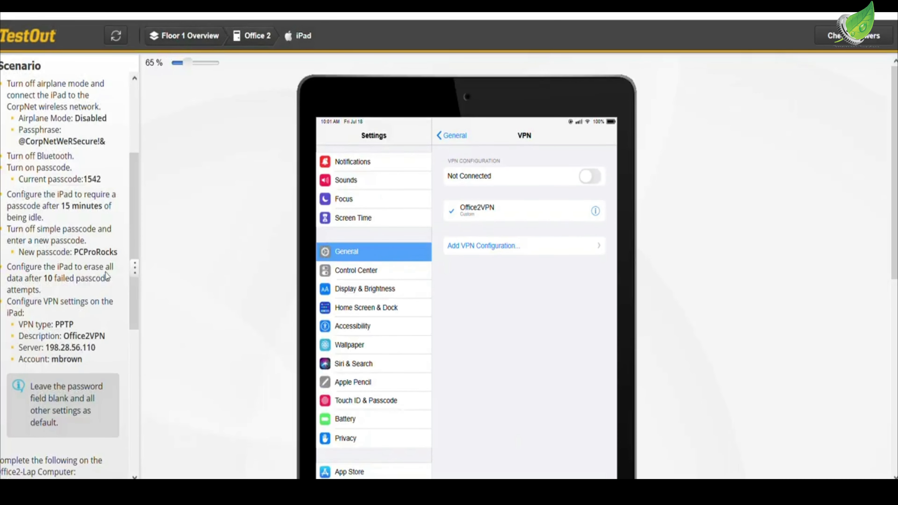
# - Return to Office 2 and install the Dual Band 802.11a/b/g/n/ac USB wireless adapter in the laptop's rear USB port
pyautogui.click(247, 37)
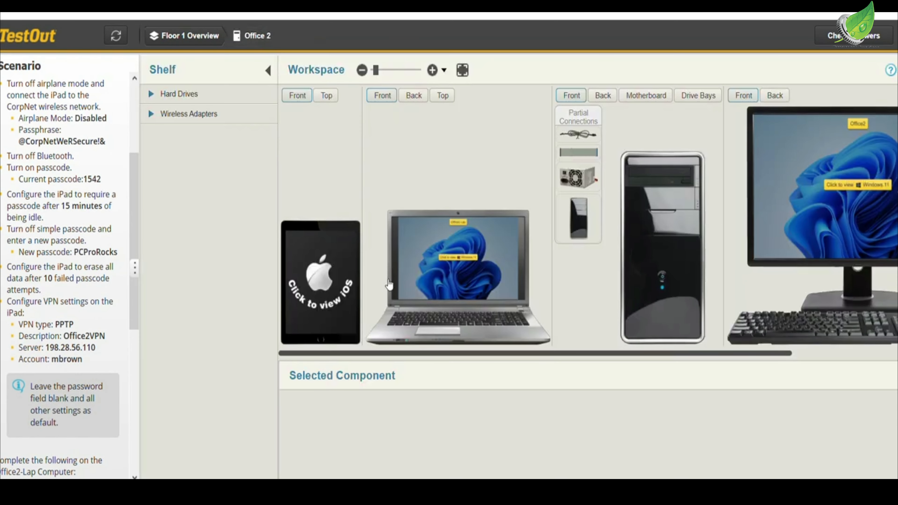
pyautogui.scroll(-2, 42, 310)
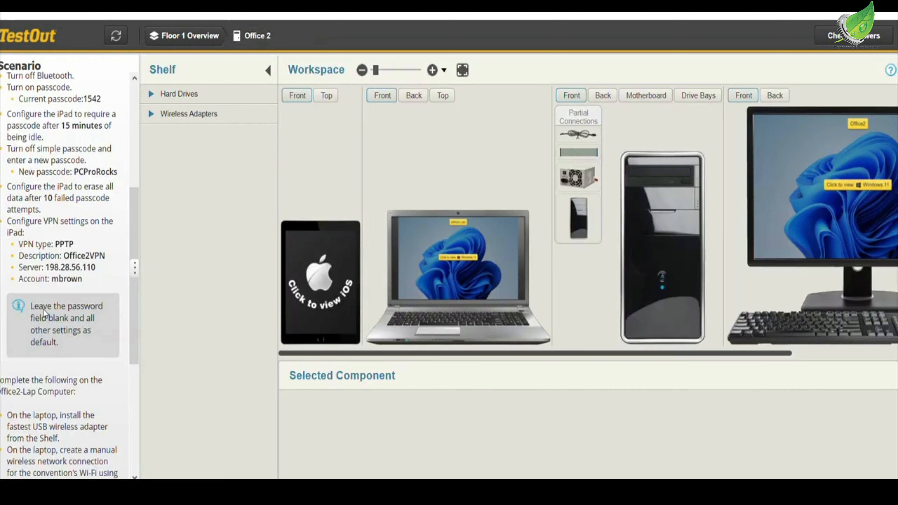
pyautogui.scroll(-6, 44, 310)
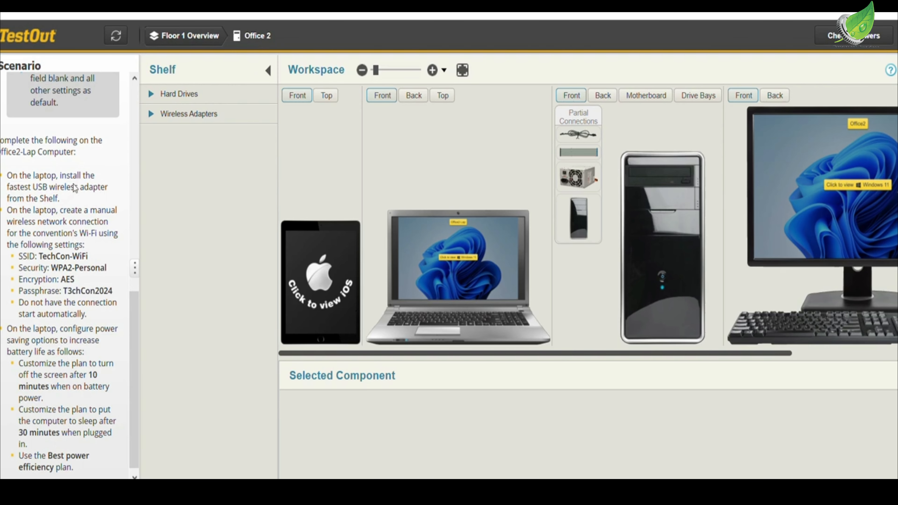
pyautogui.click(178, 115)
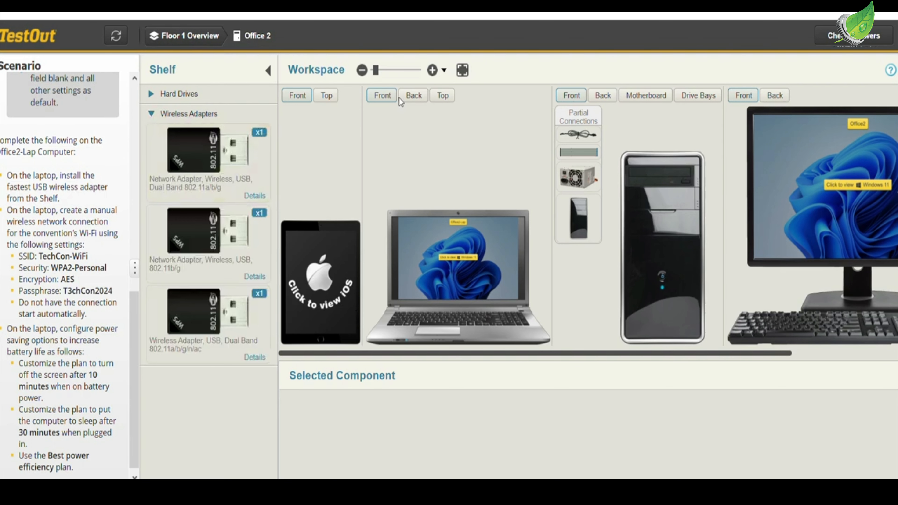
pyautogui.click(411, 97)
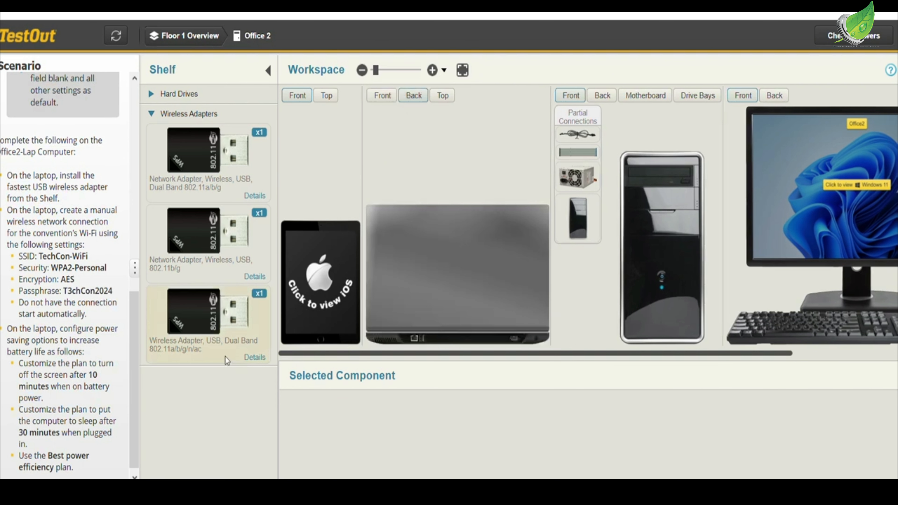
pyautogui.click(202, 340)
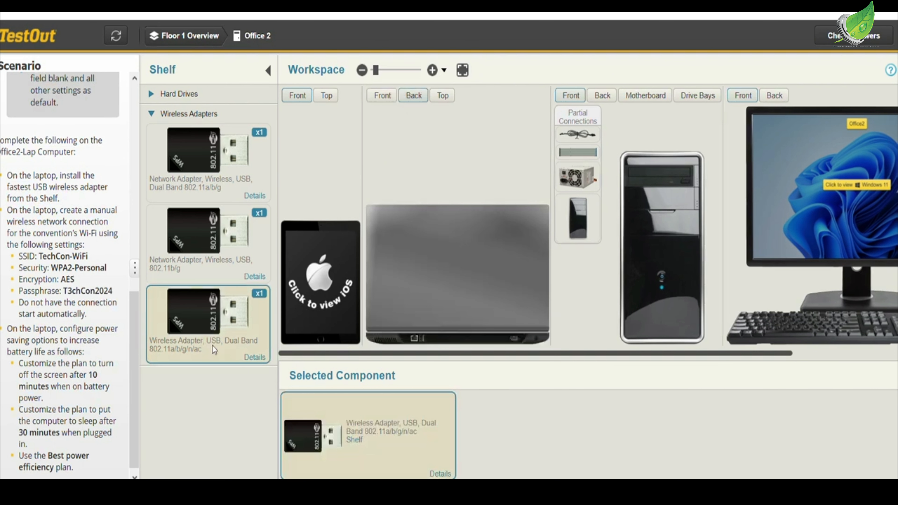
pyautogui.moveTo(334, 439); pyautogui.dragTo(413, 347)
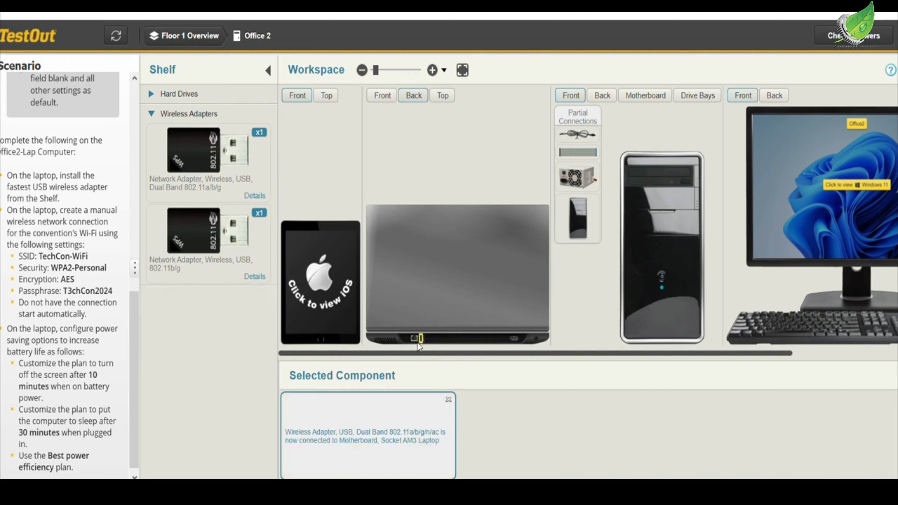
# - Enter the laptop's Windows desktop from its front view and open Network and Sharing Center through Control Panel
pyautogui.click(391, 100)
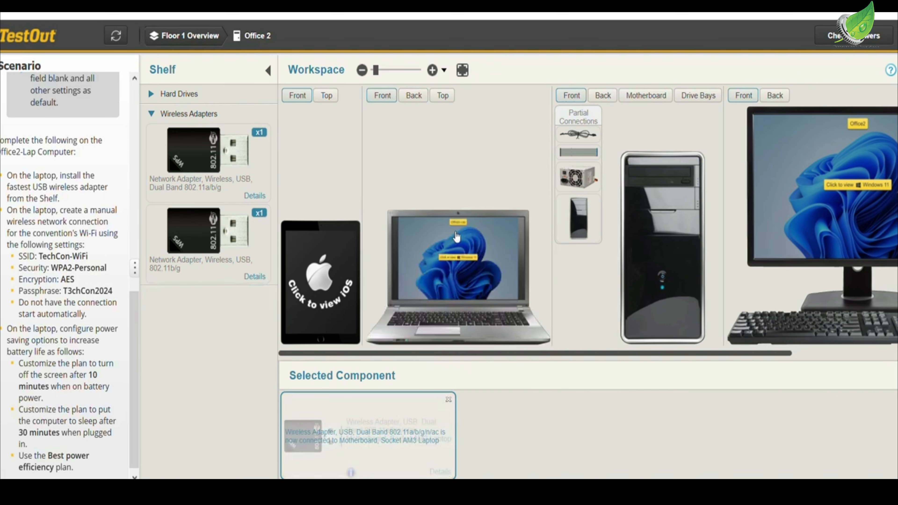
pyautogui.click(453, 283)
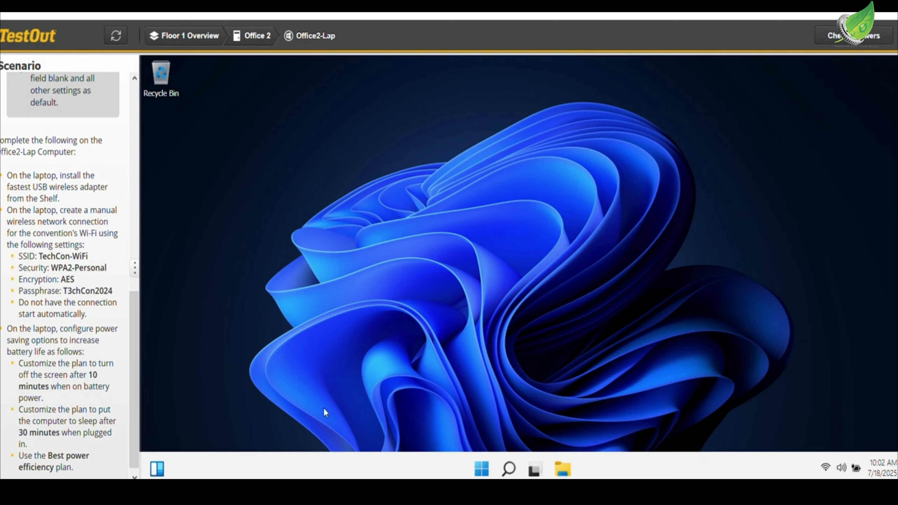
pyautogui.click(509, 469)
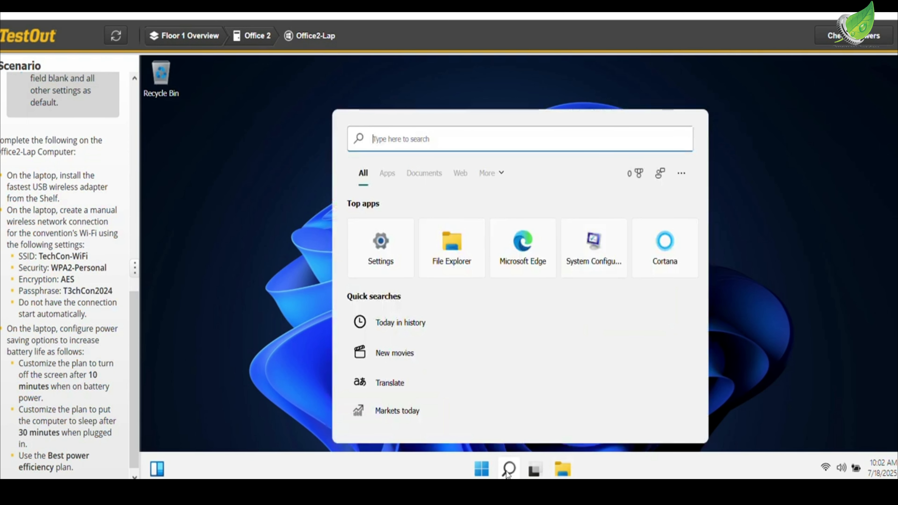
pyautogui.write('contr')
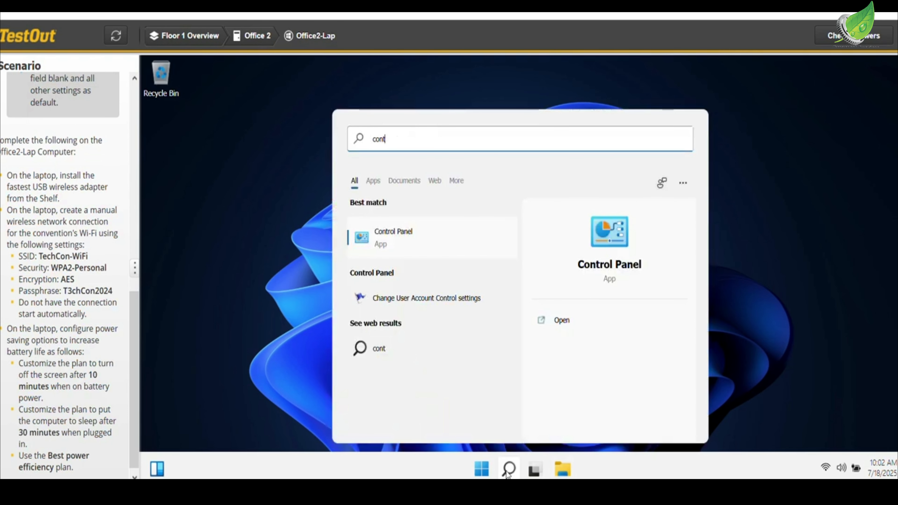
pyautogui.click(418, 245)
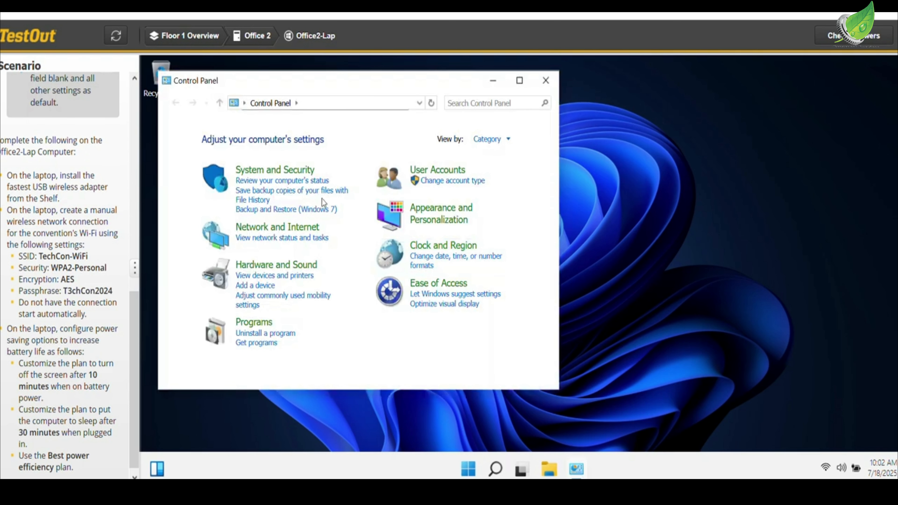
pyautogui.click(271, 230)
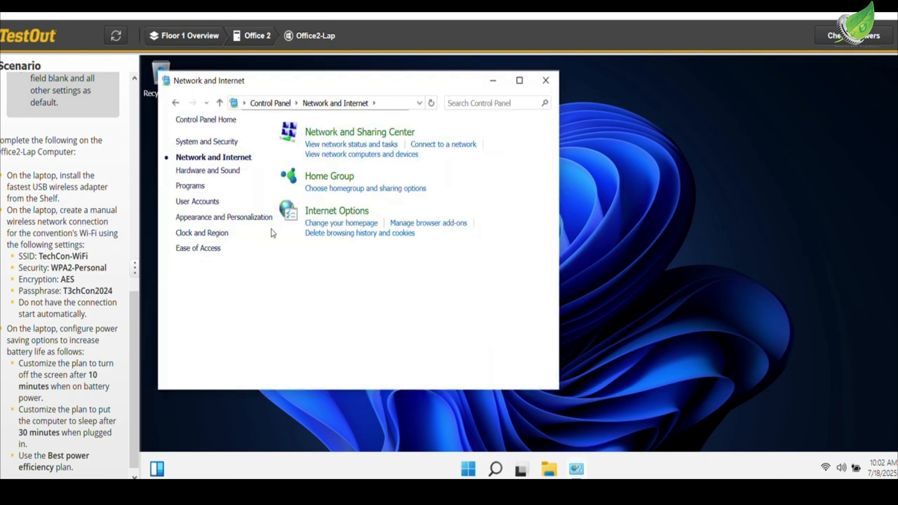
pyautogui.click(338, 136)
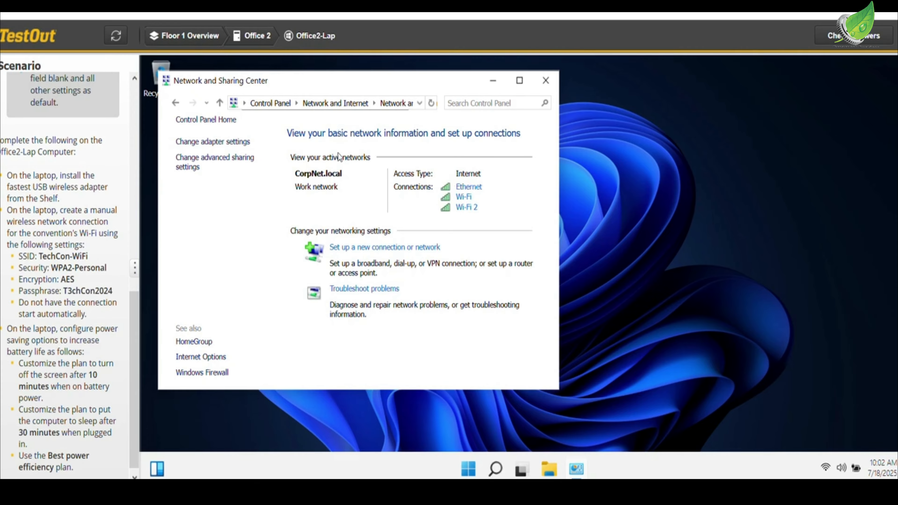
# - Set up a manual wireless network connection named TechCon-WiFi with WPA2-Personal security and AES encryption
pyautogui.click(354, 248)
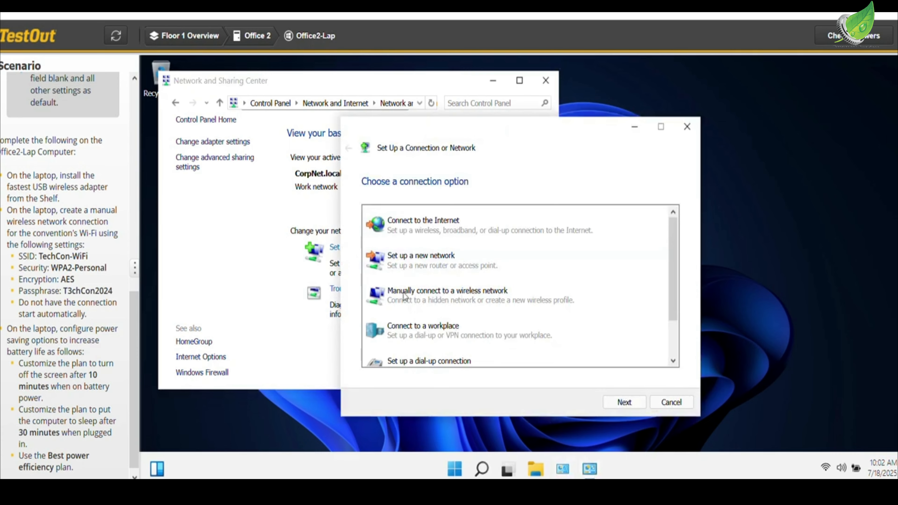
pyautogui.click(634, 402)
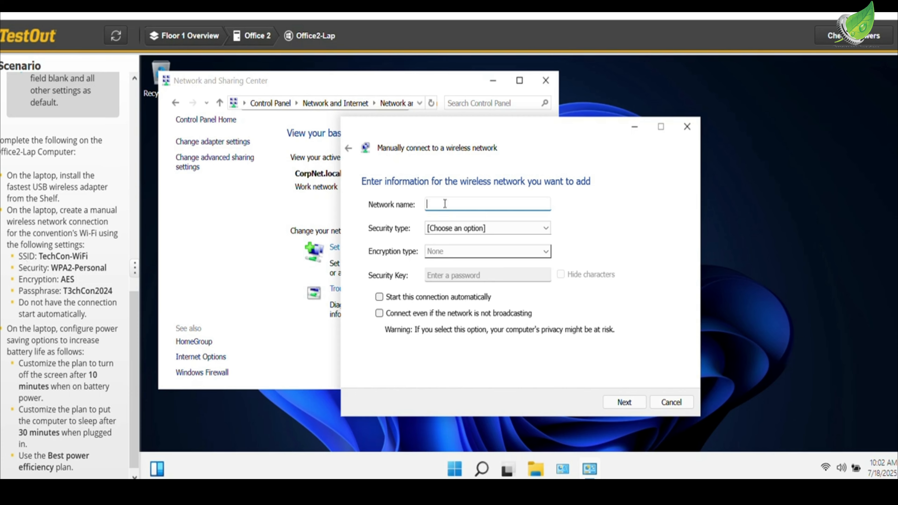
pyautogui.write('TechCon-WiFii')
pyautogui.click(475, 230)
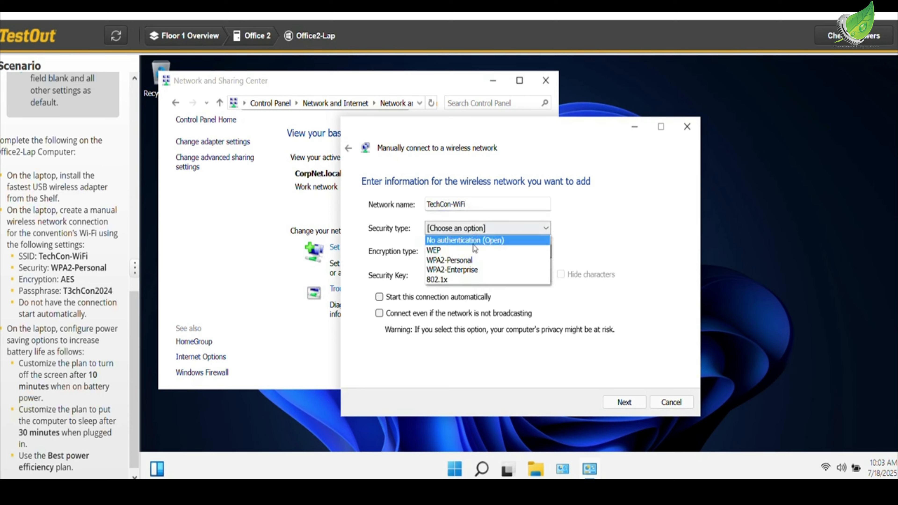
pyautogui.click(474, 260)
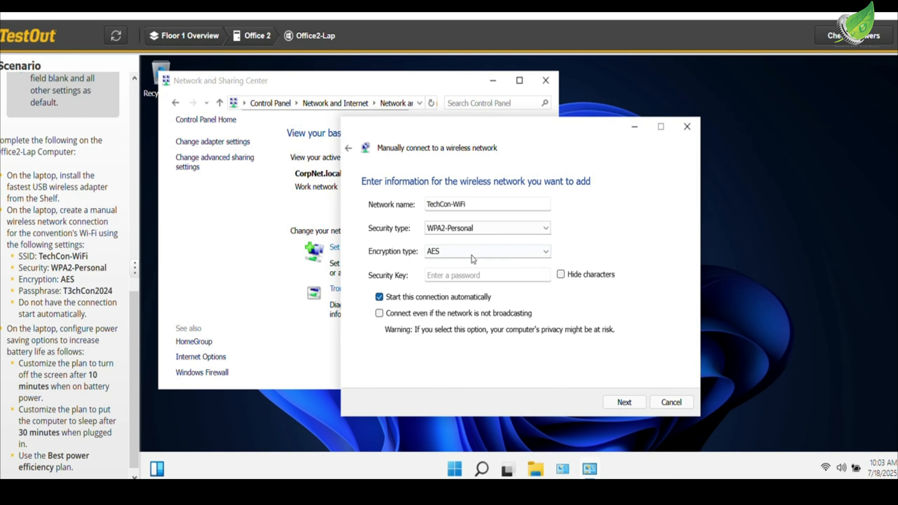
# - Enter the scenario's Wi-Fi passphrase as the security key and turn off starting this connection automatically
pyautogui.click(472, 275)
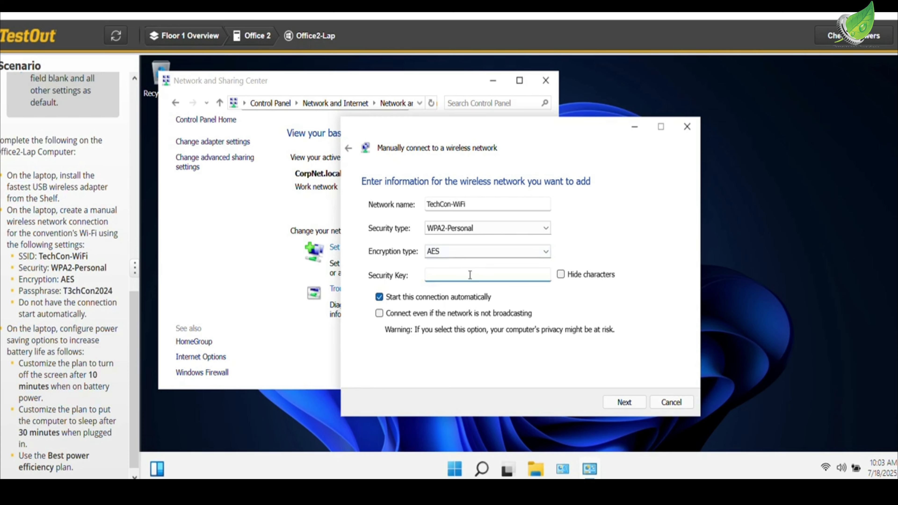
pyautogui.write('T3cH')
pyautogui.press('BackSpace')
pyautogui.press('BackSpace')
pyautogui.write('chCon2024')
pyautogui.click(448, 297)
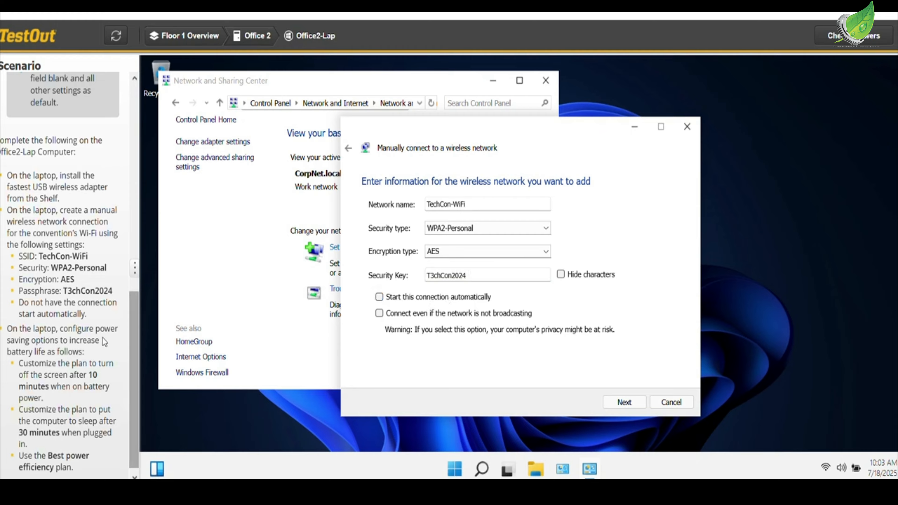
# - Add the configured wireless network, and close the wizard and Network and Sharing Center
pyautogui.scroll(-1, 66, 355)
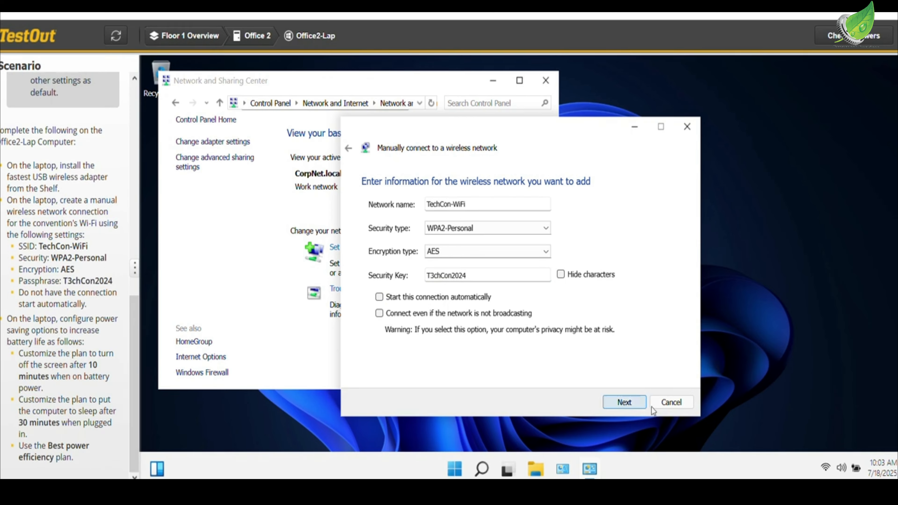
pyautogui.click(635, 407)
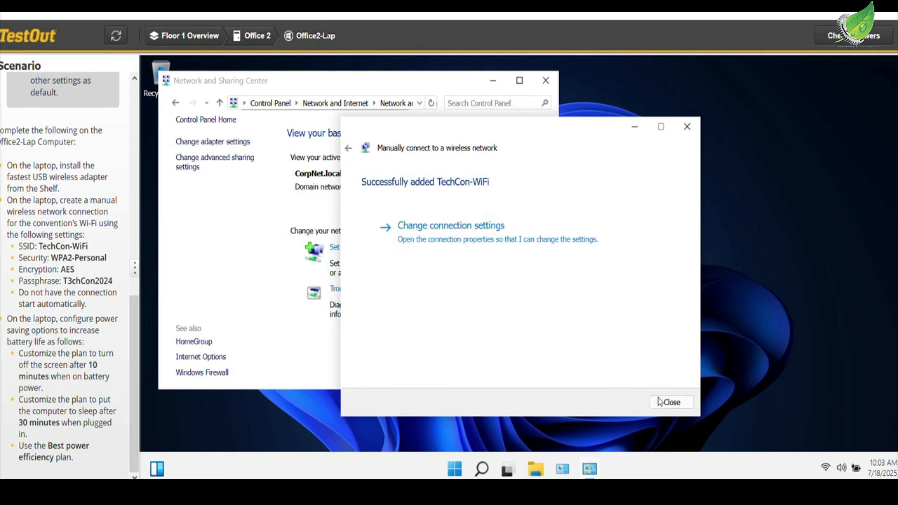
pyautogui.click(664, 403)
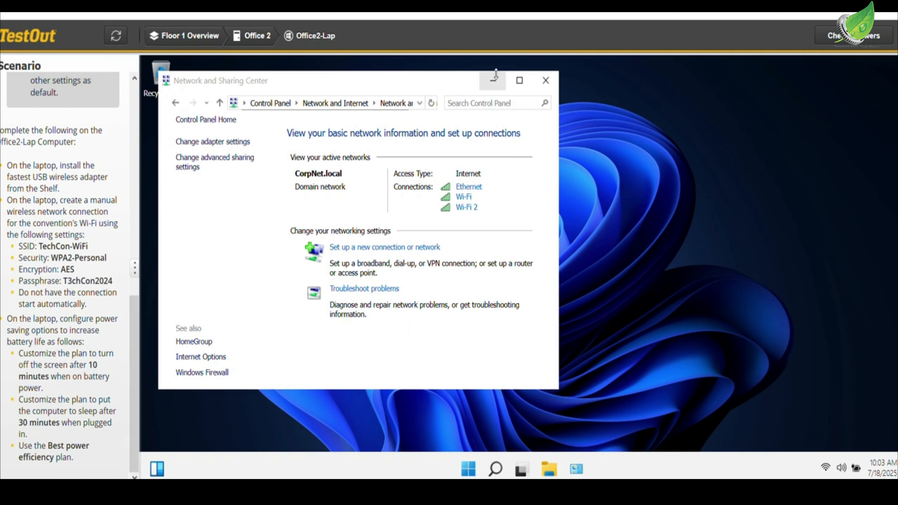
pyautogui.click(552, 84)
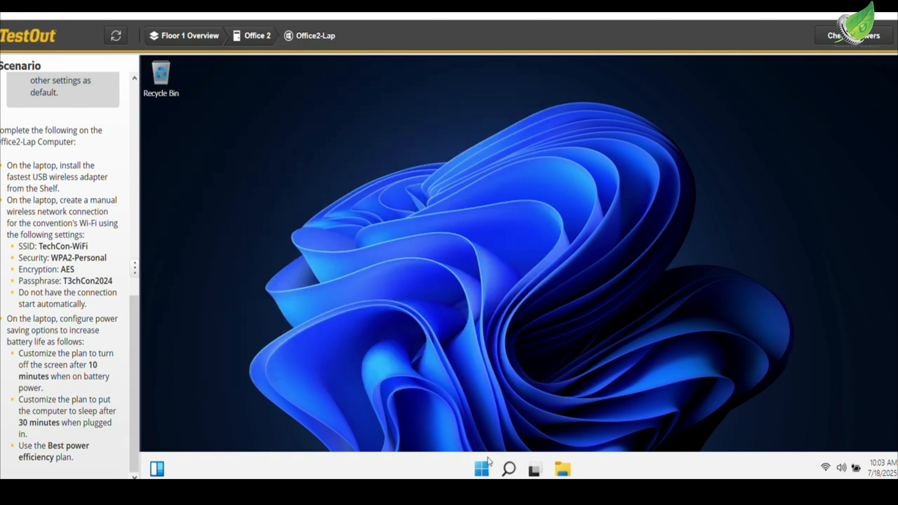
# - Open the laptop's Power & battery system settings and expand the Screen and sleep options
pyautogui.rightClick(484, 470)
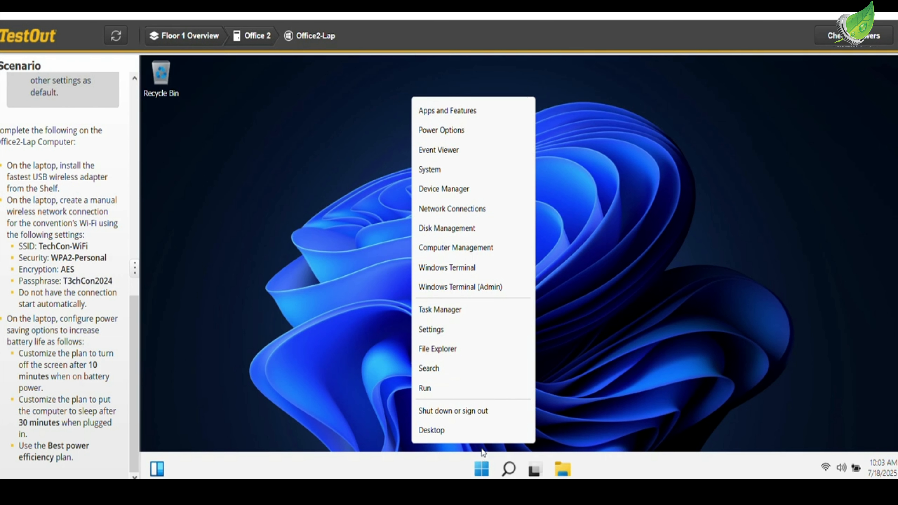
pyautogui.click(461, 332)
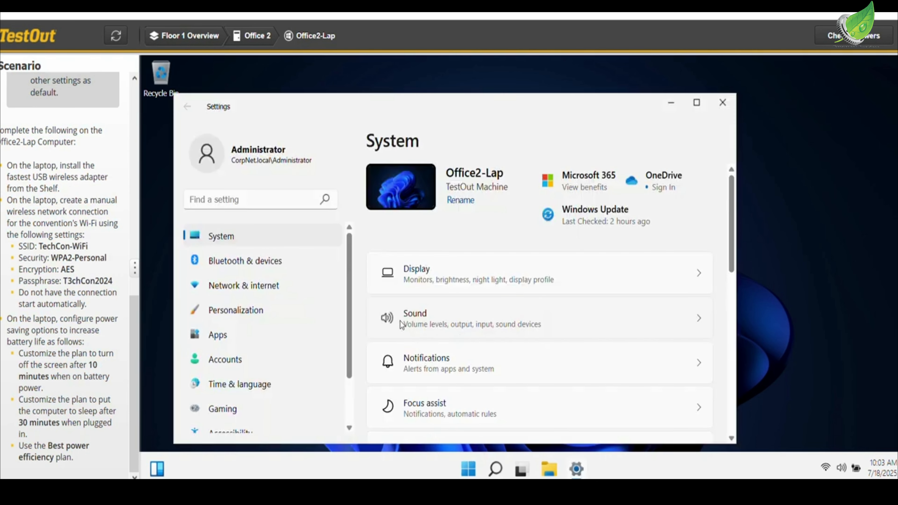
pyautogui.scroll(-2, 496, 333)
pyautogui.scroll(-2, 497, 340)
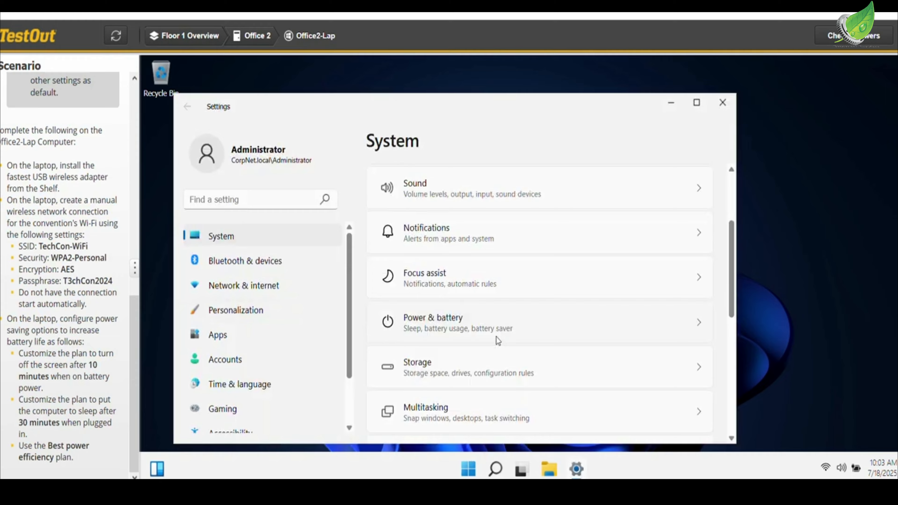
pyautogui.click(487, 331)
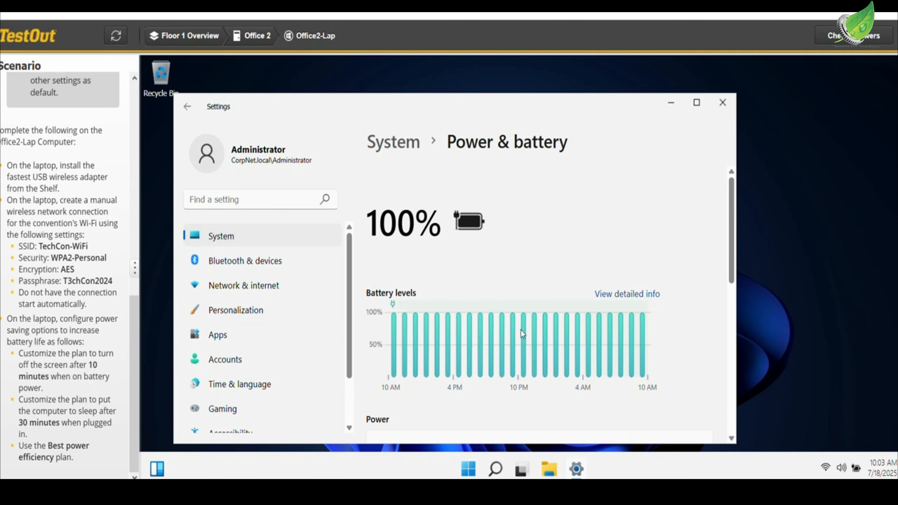
pyautogui.scroll(-5, 520, 313)
pyautogui.click(505, 251)
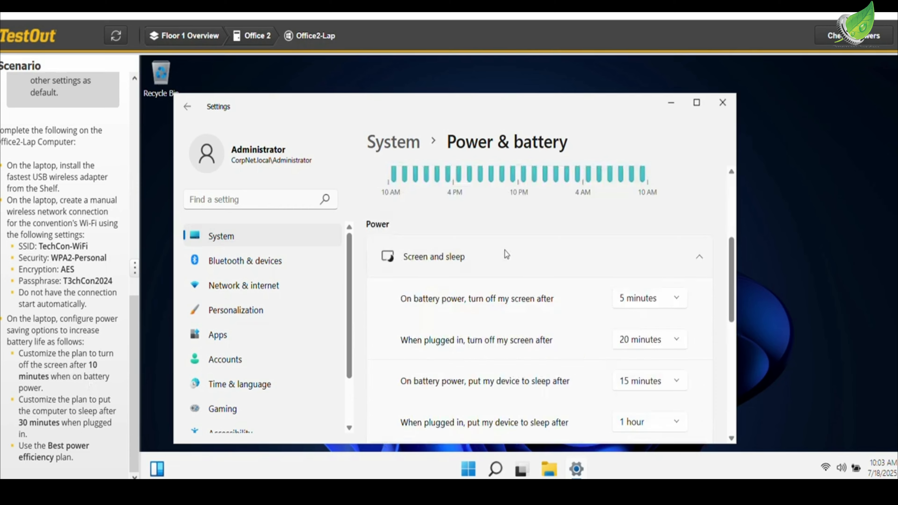
# - Set the laptop's screen to turn off after 10 minutes on battery power
pyautogui.scroll(-2, 504, 251)
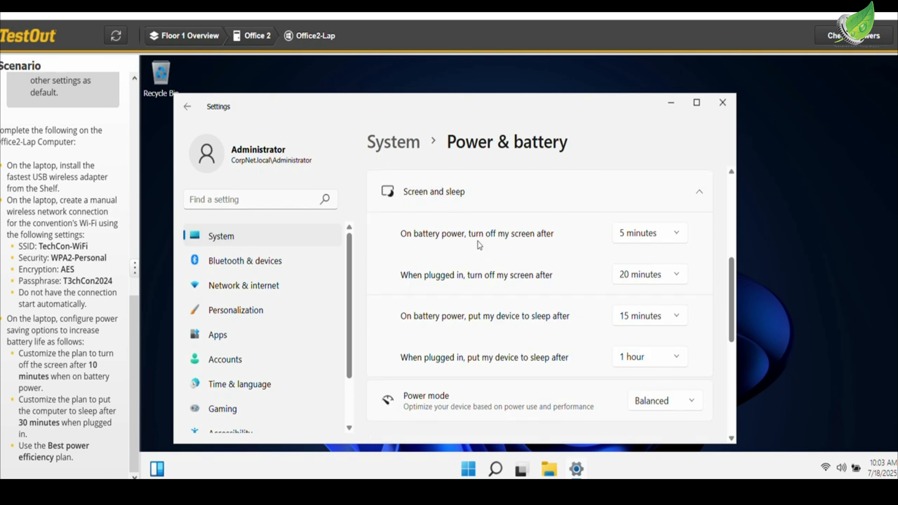
pyautogui.click(643, 233)
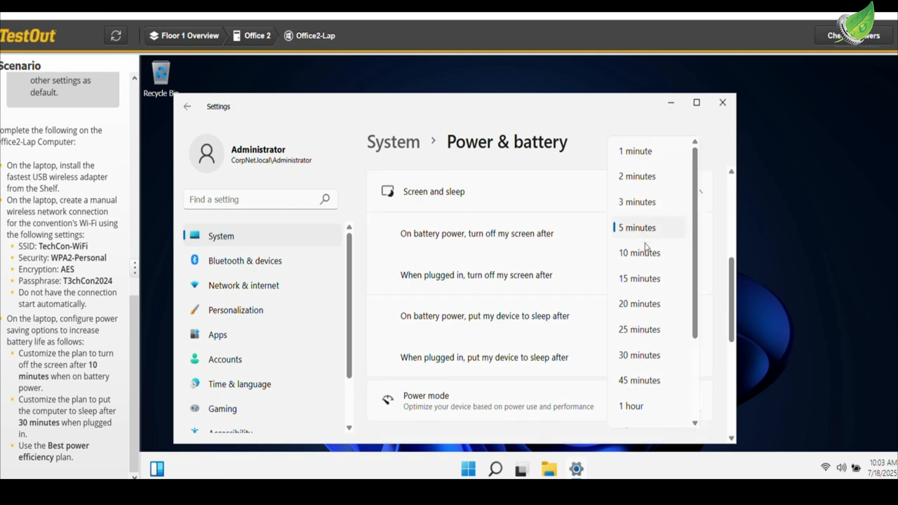
pyautogui.click(647, 252)
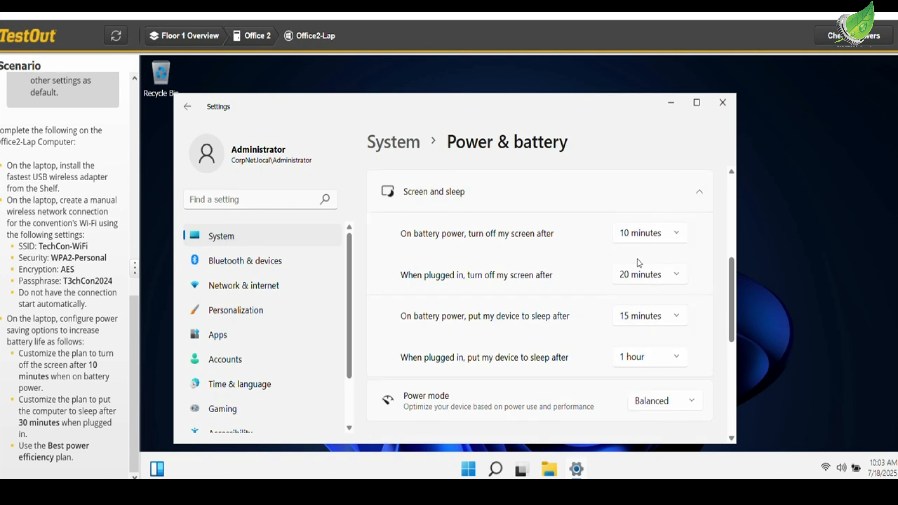
# - Set the laptop to sleep after 30 minutes when plugged in, and set its power mode to Best power efficiency
pyautogui.scroll(-2, 584, 289)
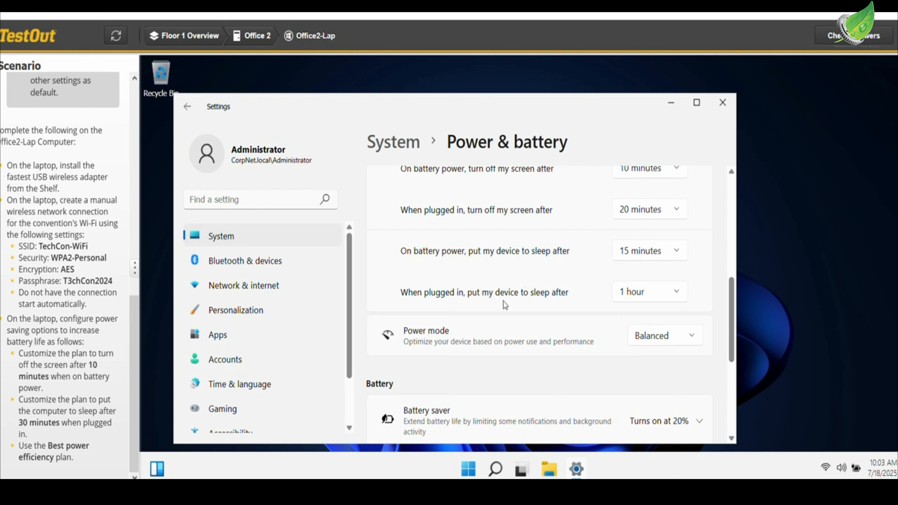
pyautogui.click(648, 292)
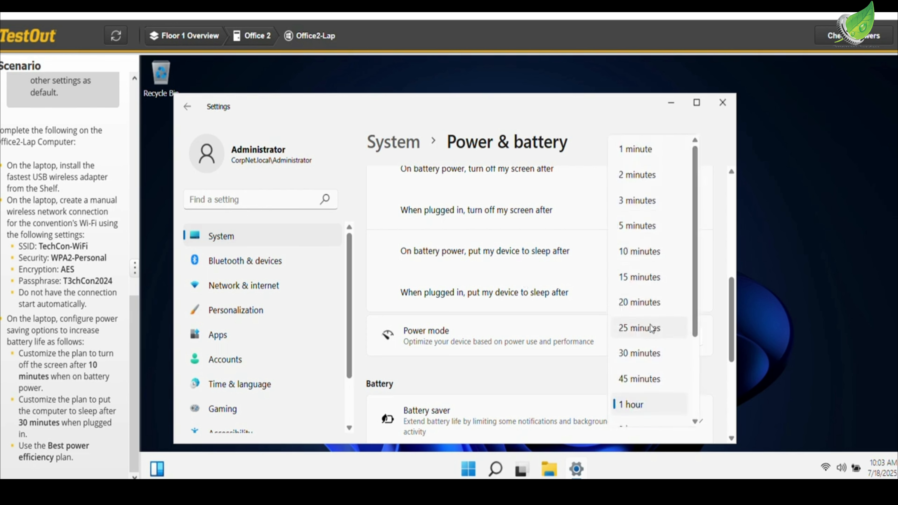
pyautogui.click(647, 353)
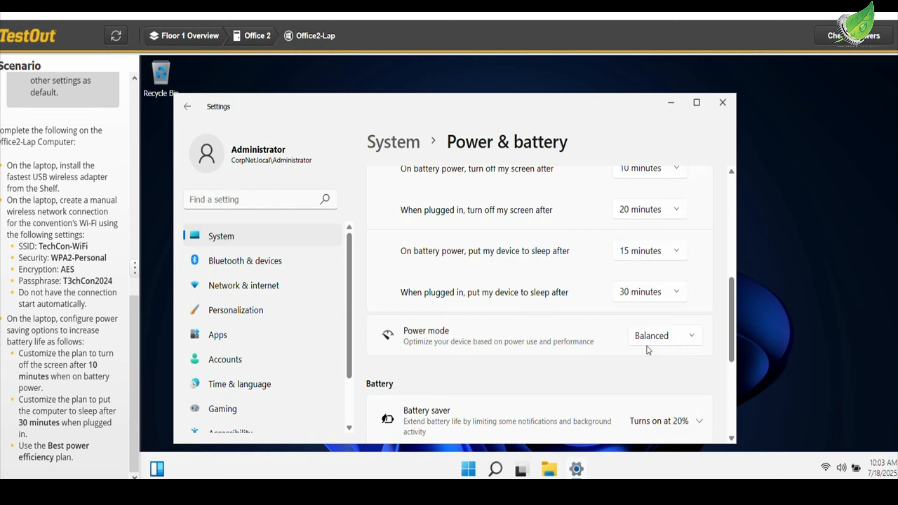
pyautogui.click(649, 339)
pyautogui.click(654, 311)
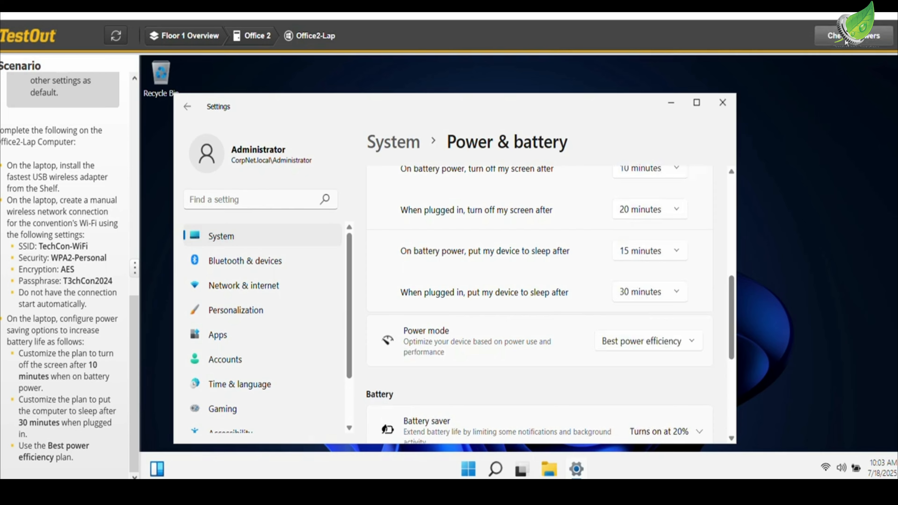
# - Check the lab answers and review the required actions in the task summary
pyautogui.click(845, 42)
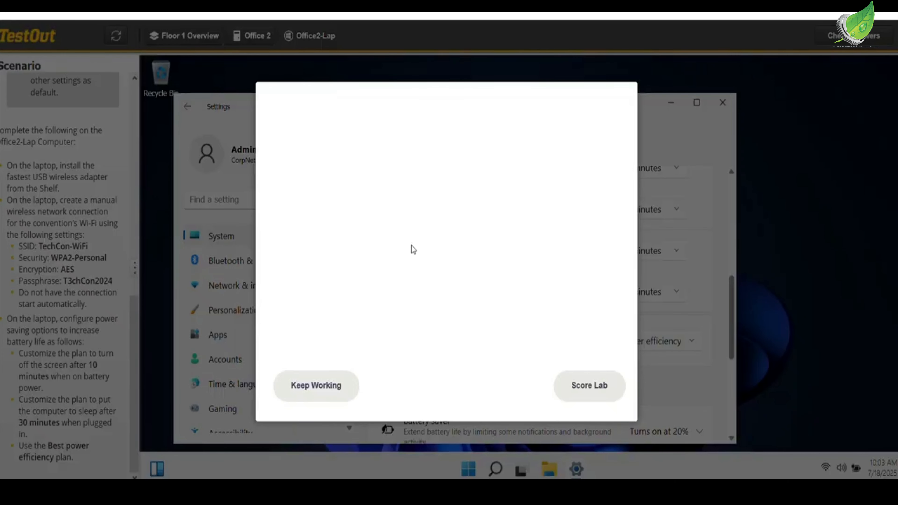
pyautogui.scroll(-3, 411, 245)
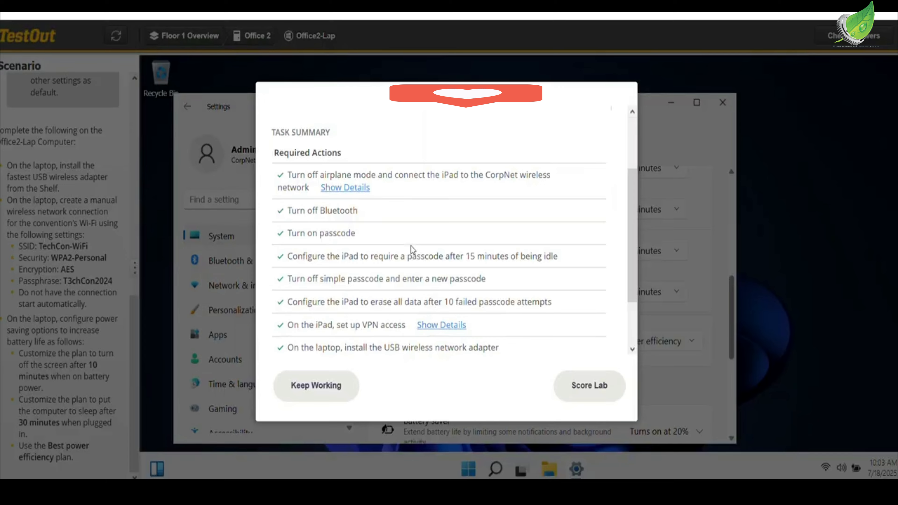
pyautogui.scroll(-3, 411, 248)
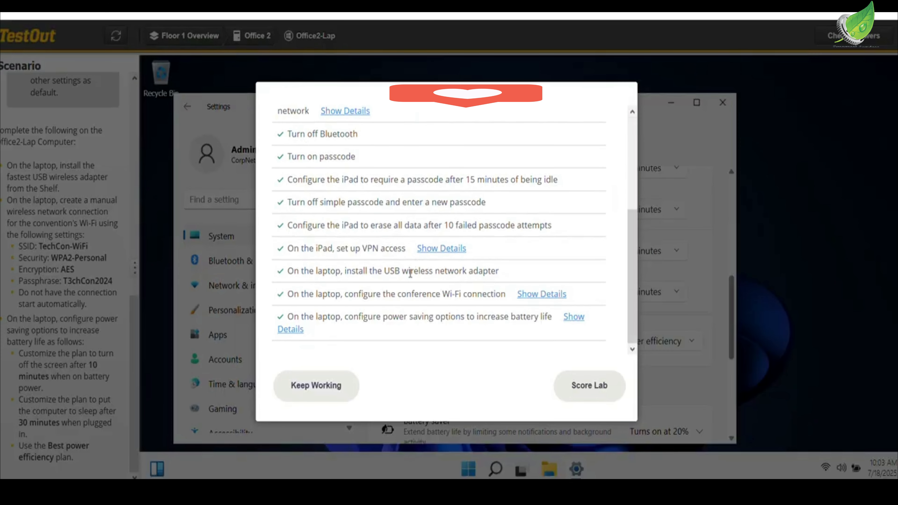